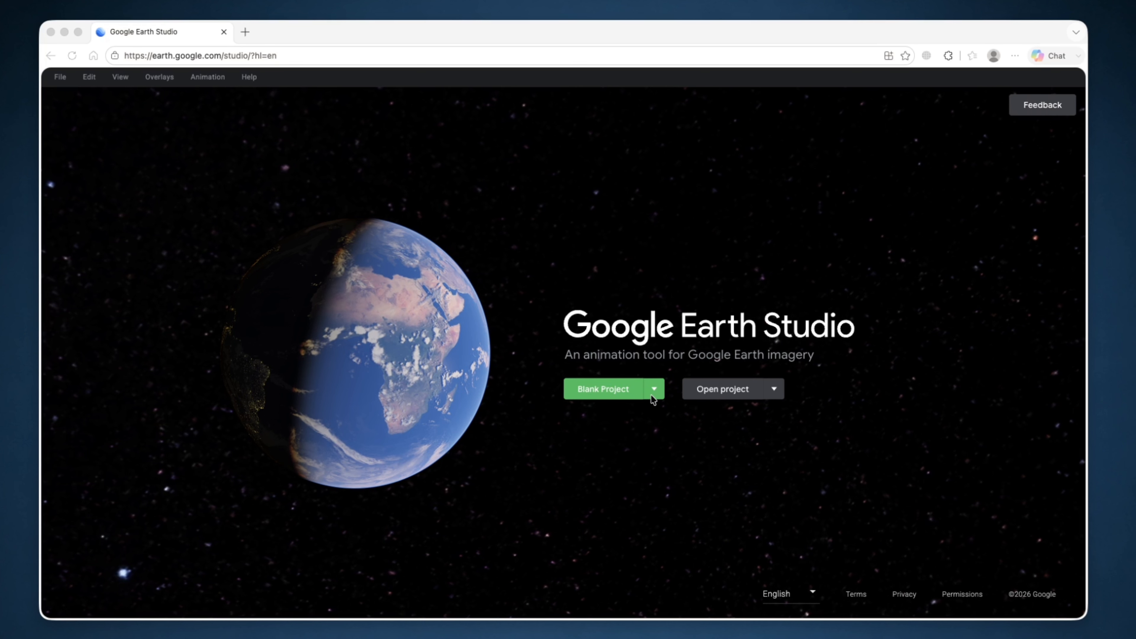
- Create a blank project named Moon on the Moon world, 00:15:00 timecode duration at 30 FPS
left_click(607, 396)
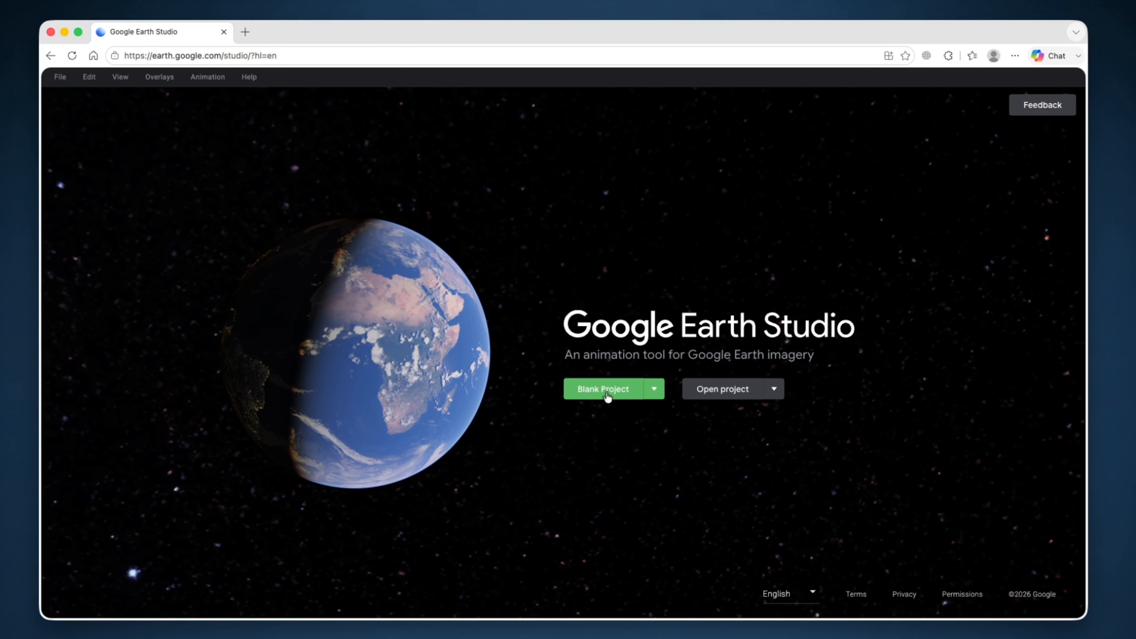
left_click(607, 395)
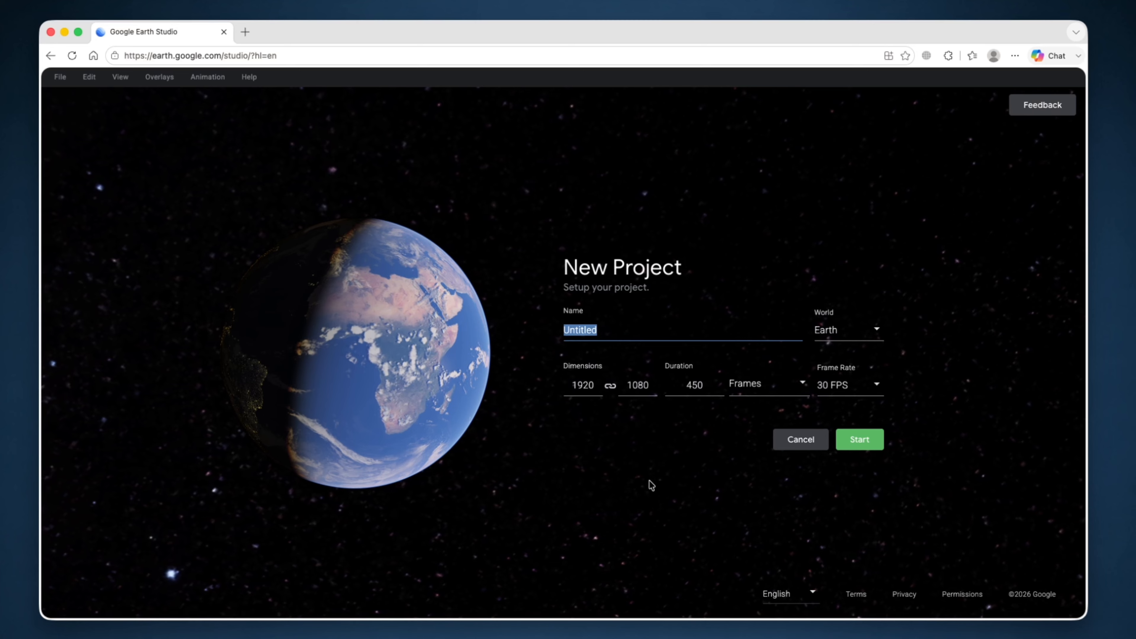
type("Mond")
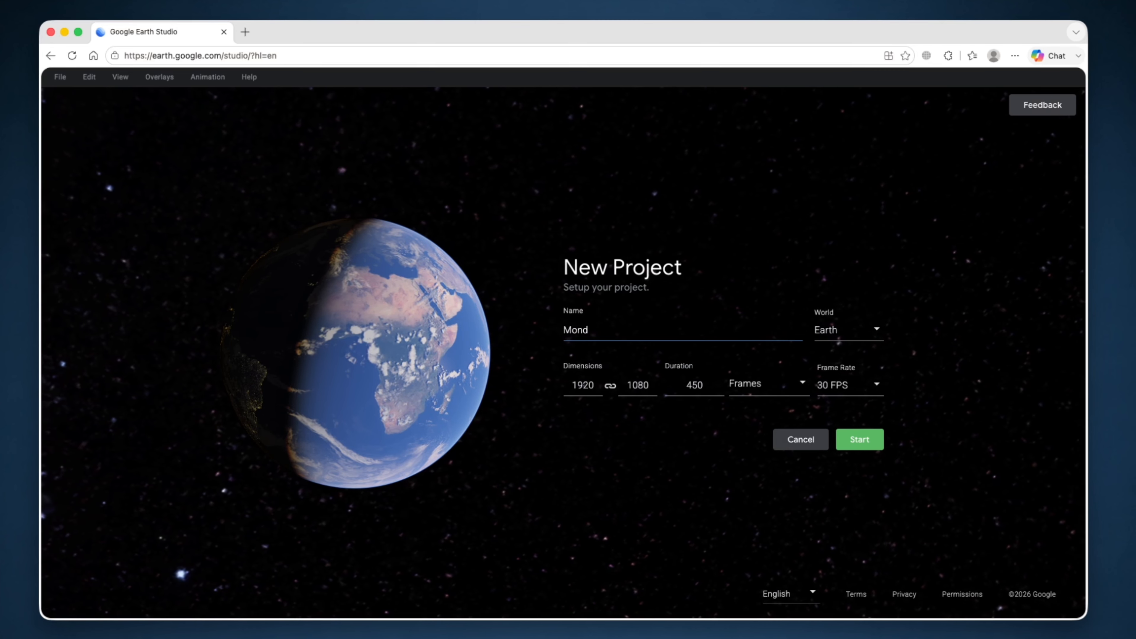
key("BackSpace")
key("BackSpace")
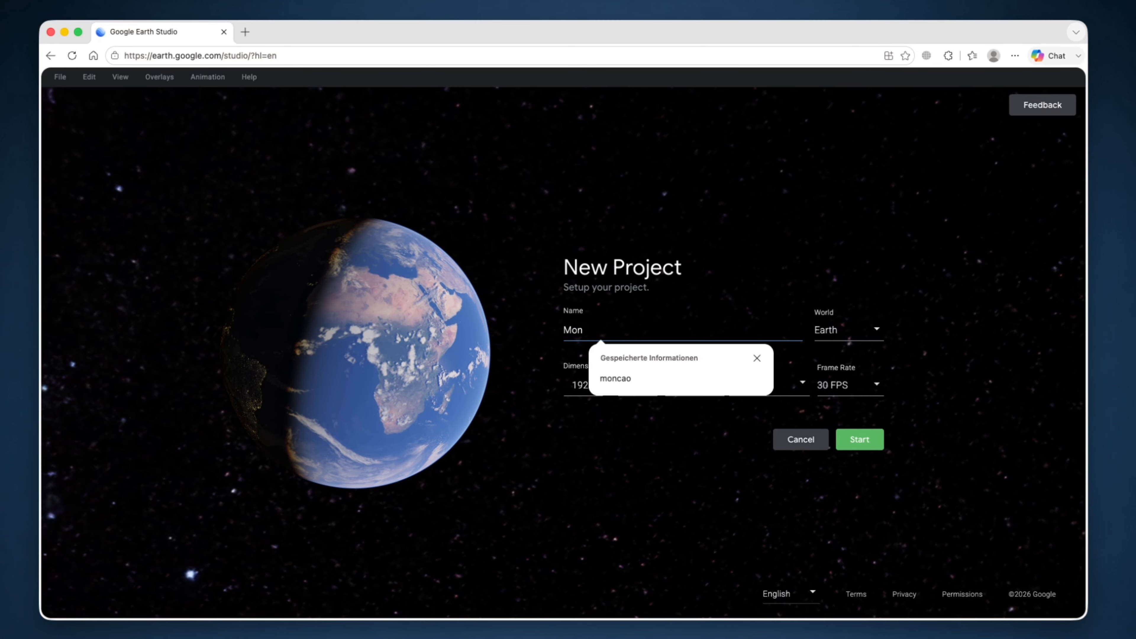
type("on")
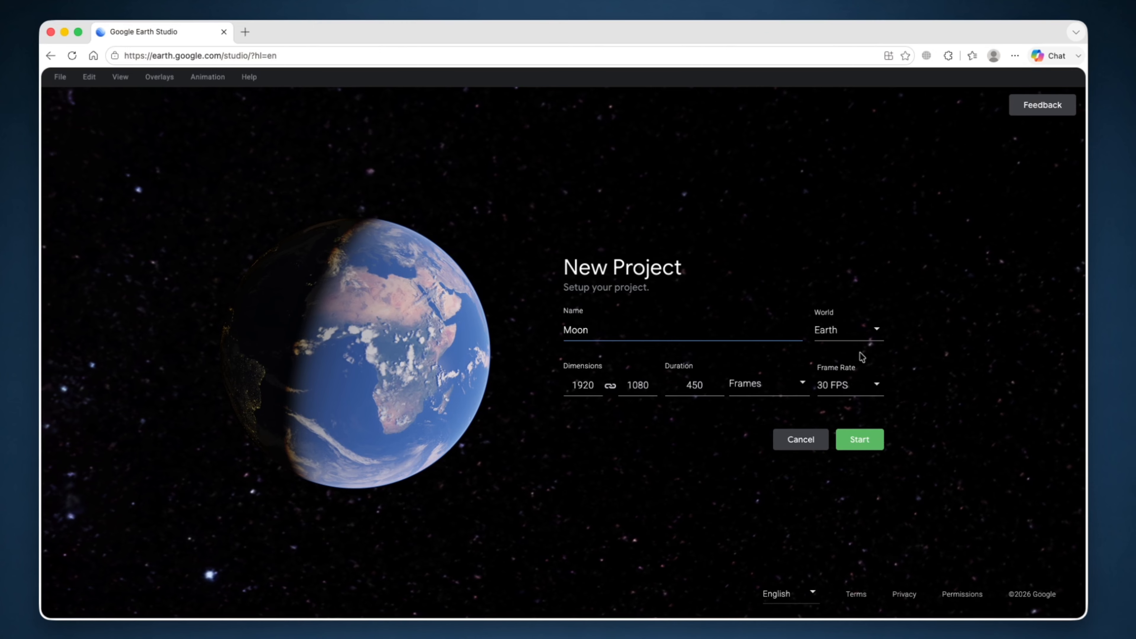
left_click(880, 333)
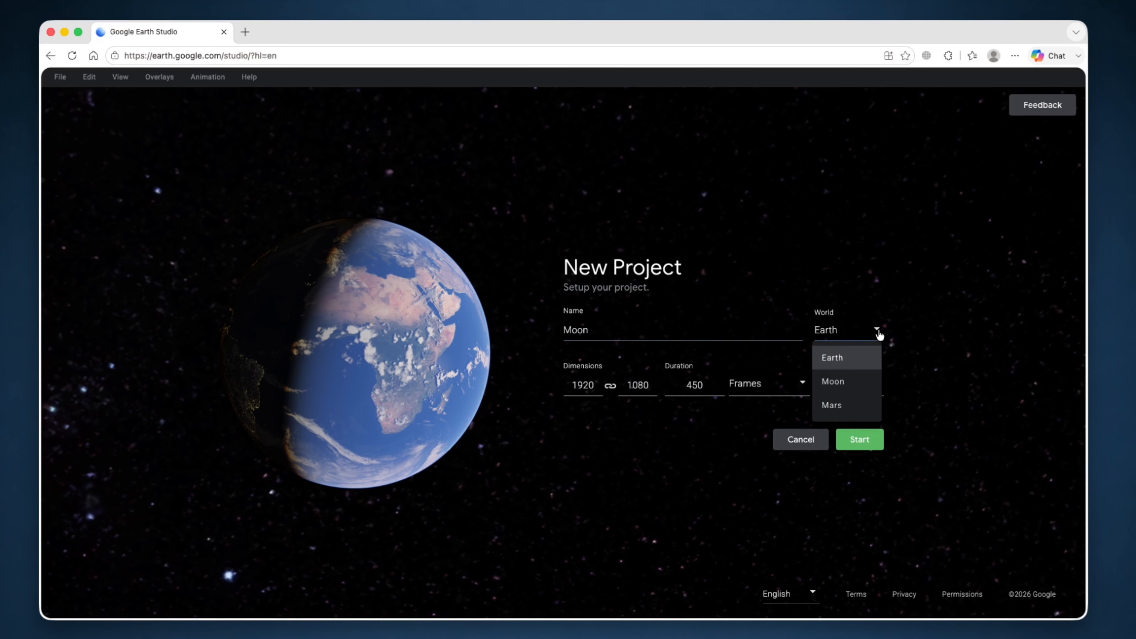
left_click(855, 387)
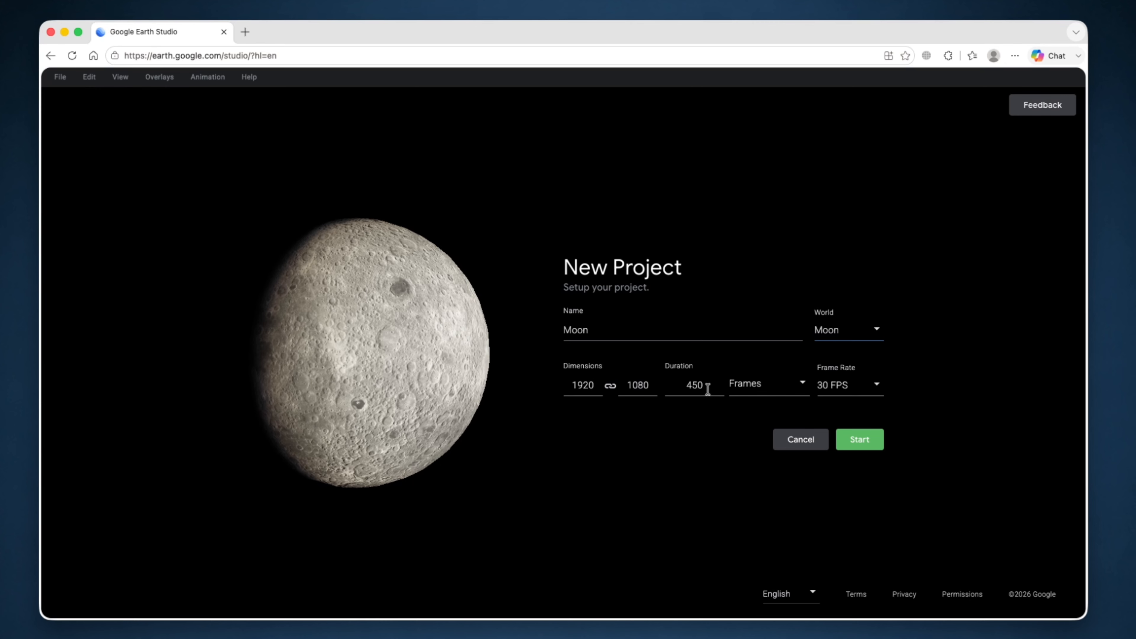
left_click(804, 387)
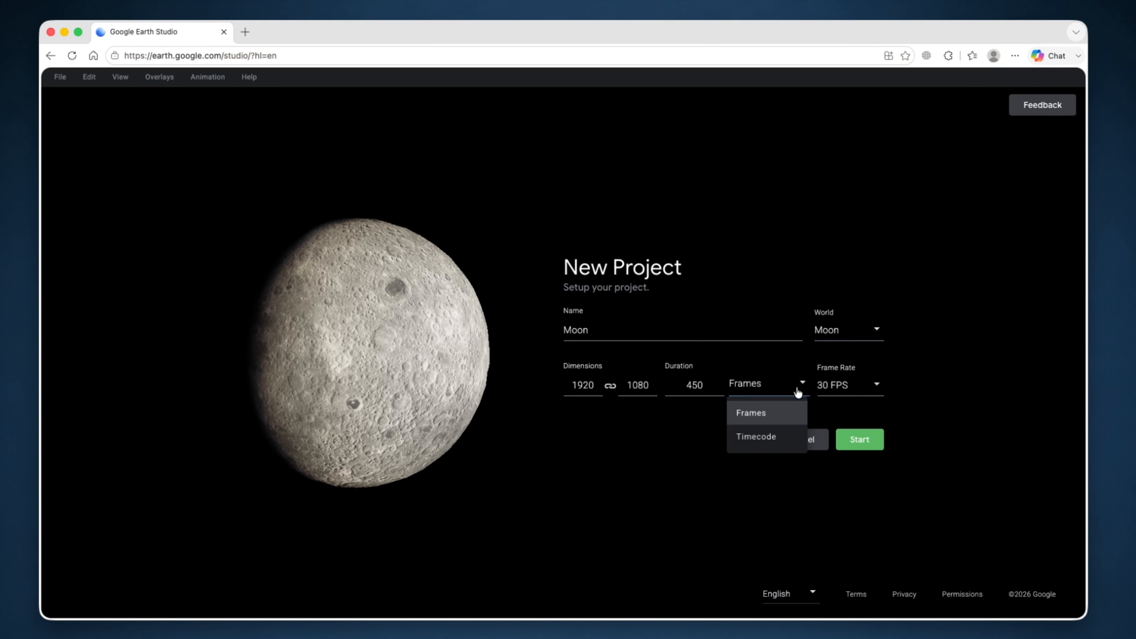
left_click(769, 438)
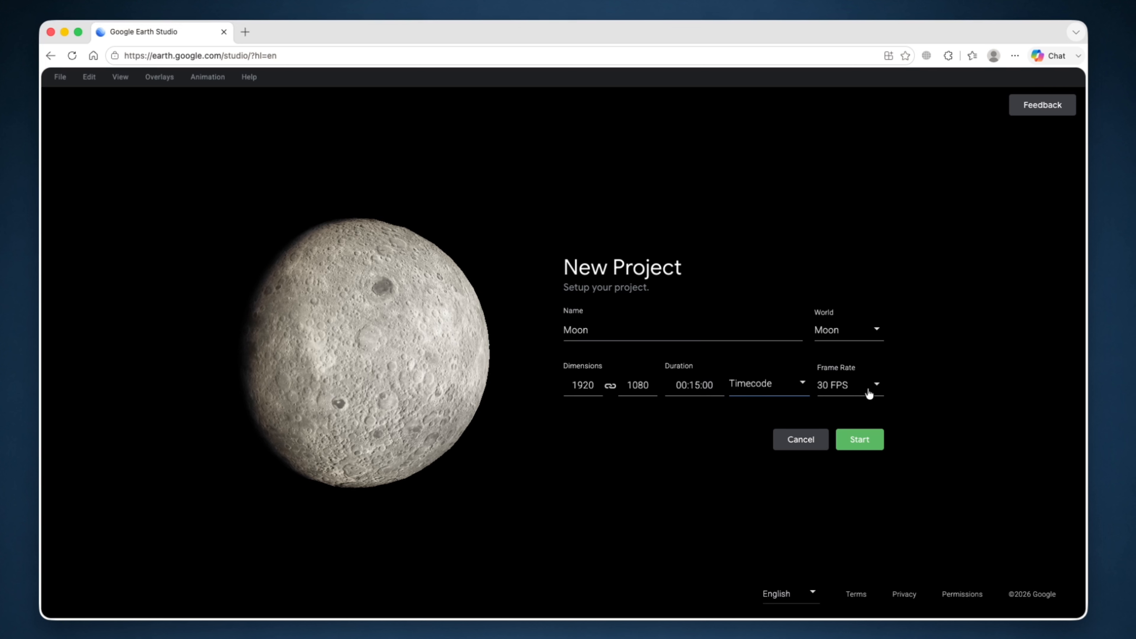
left_click(876, 385)
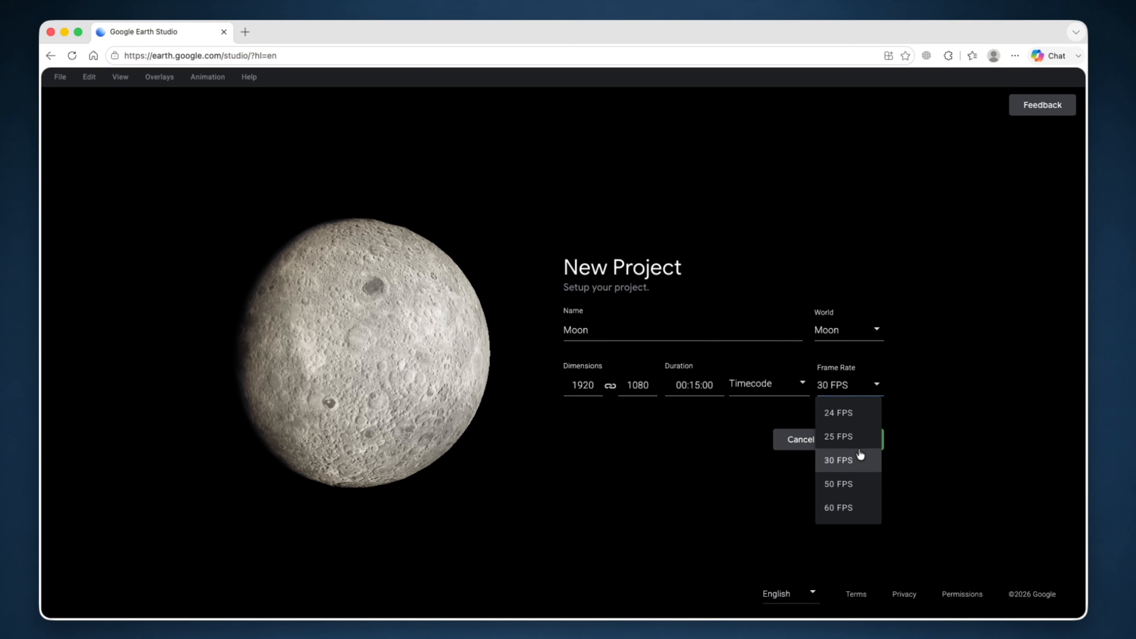
left_click(860, 457)
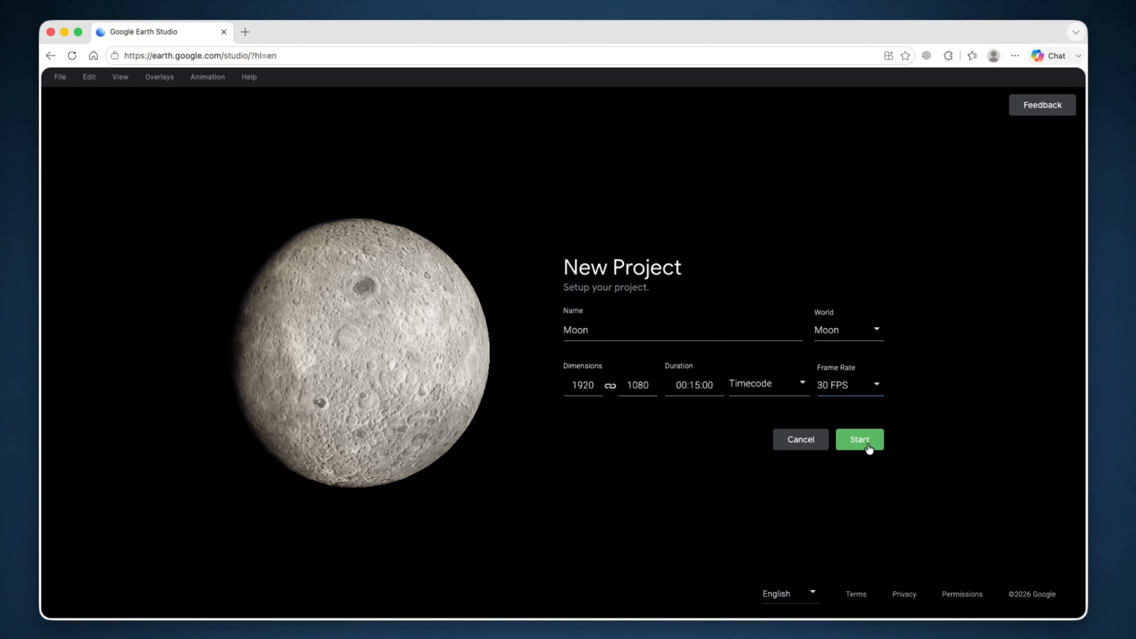
left_click(859, 440)
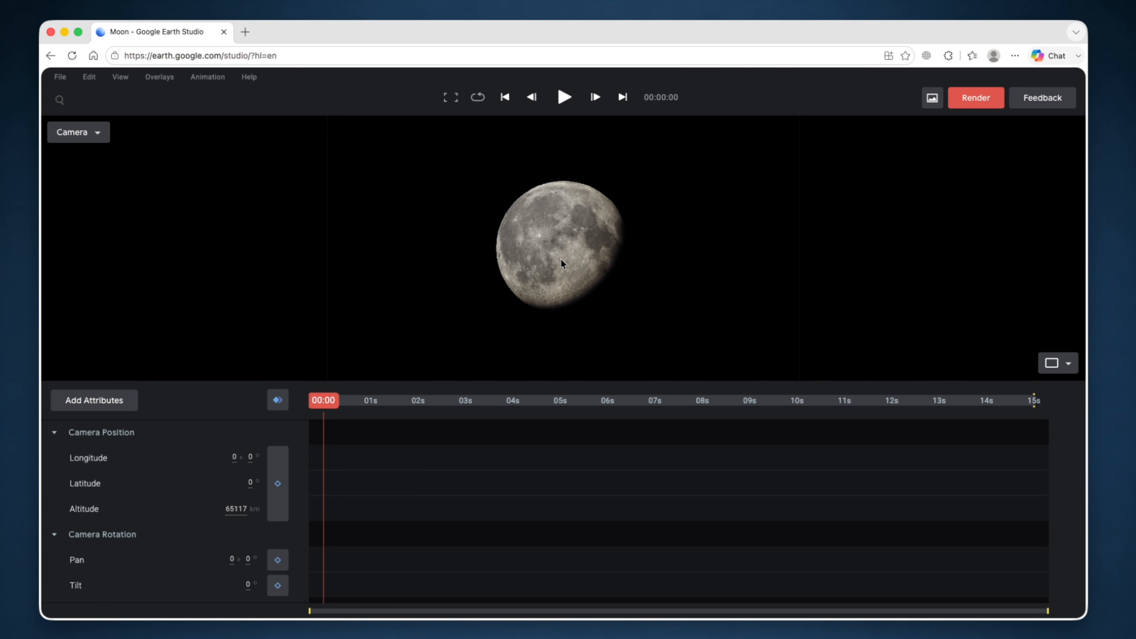
- Zoom, tilt and pan around the lunar surface to explore it
scroll(563, 250, "up", 5)
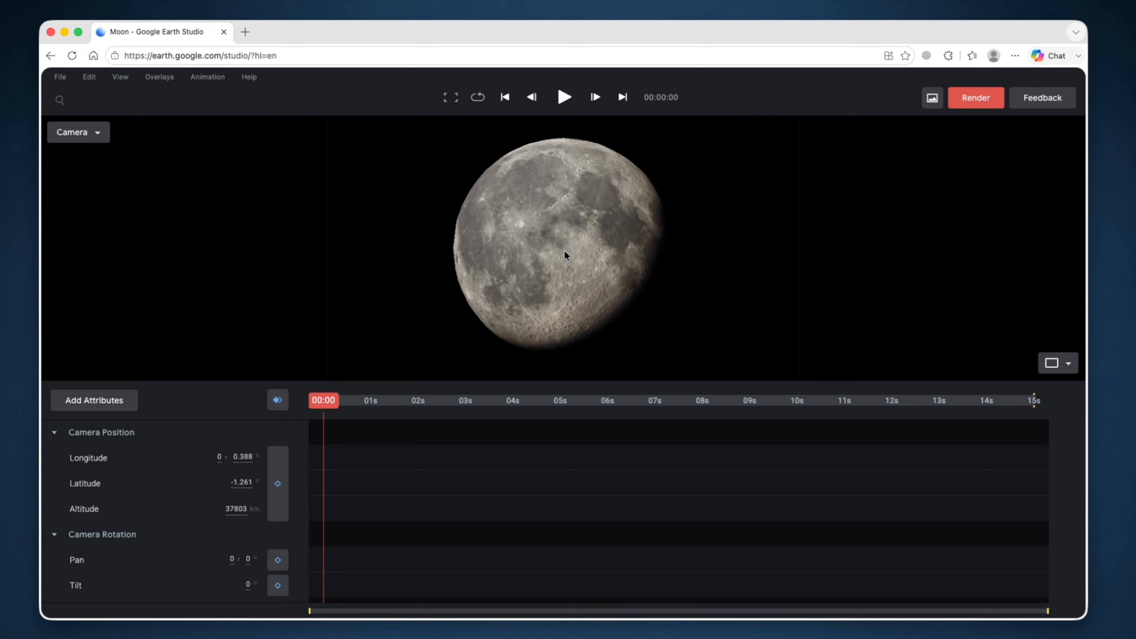
scroll(565, 253, "up", 5)
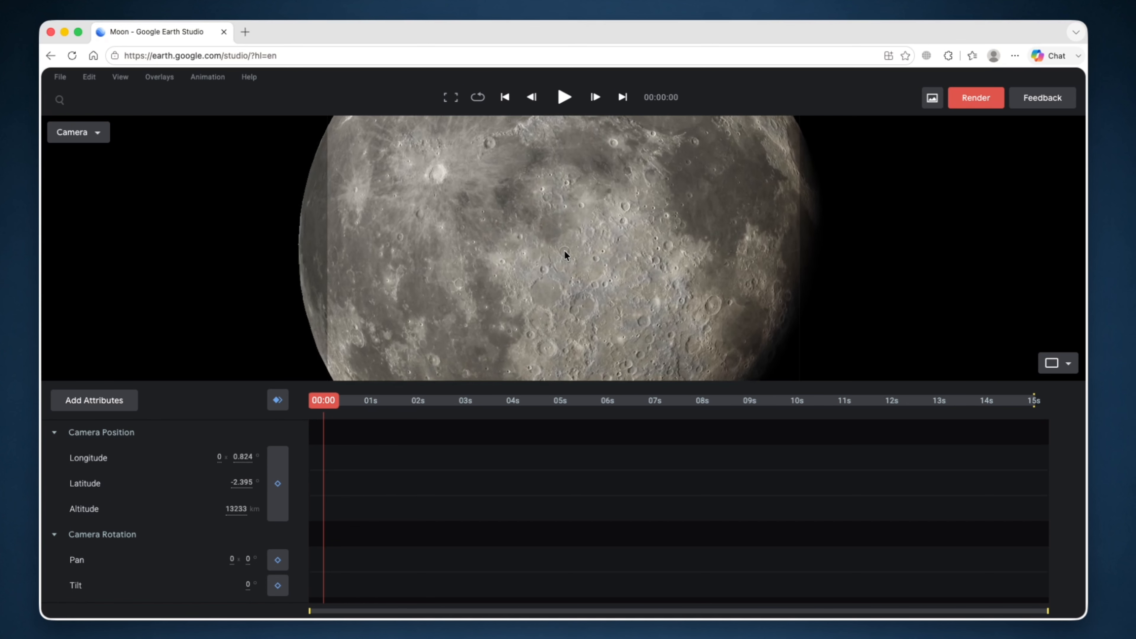
scroll(564, 252, "up", 5)
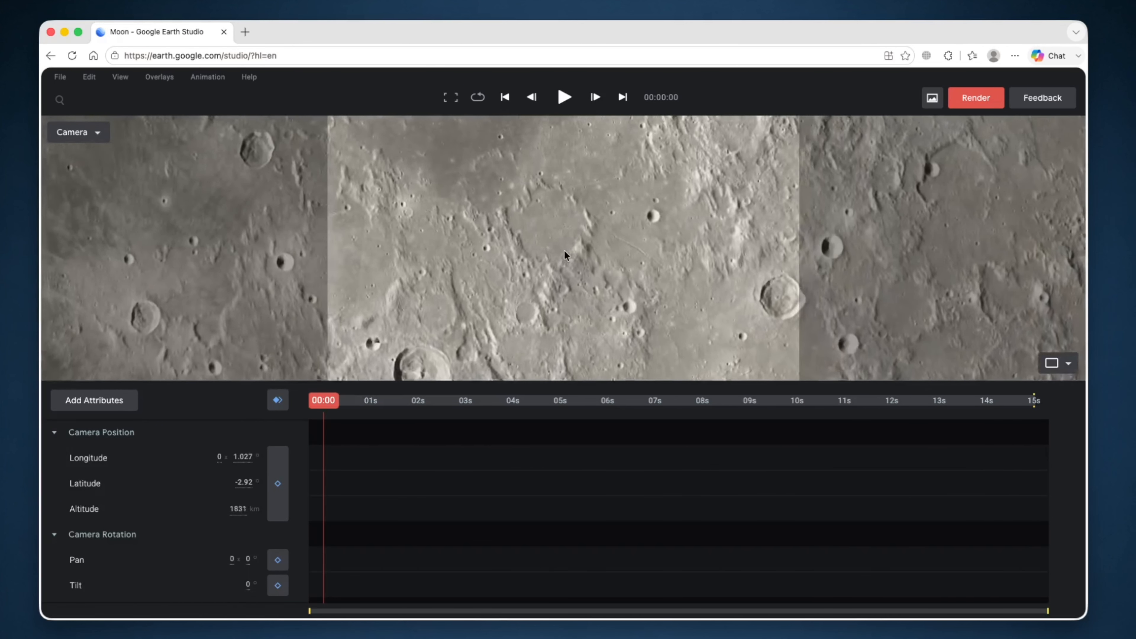
scroll(565, 249, "up", 3)
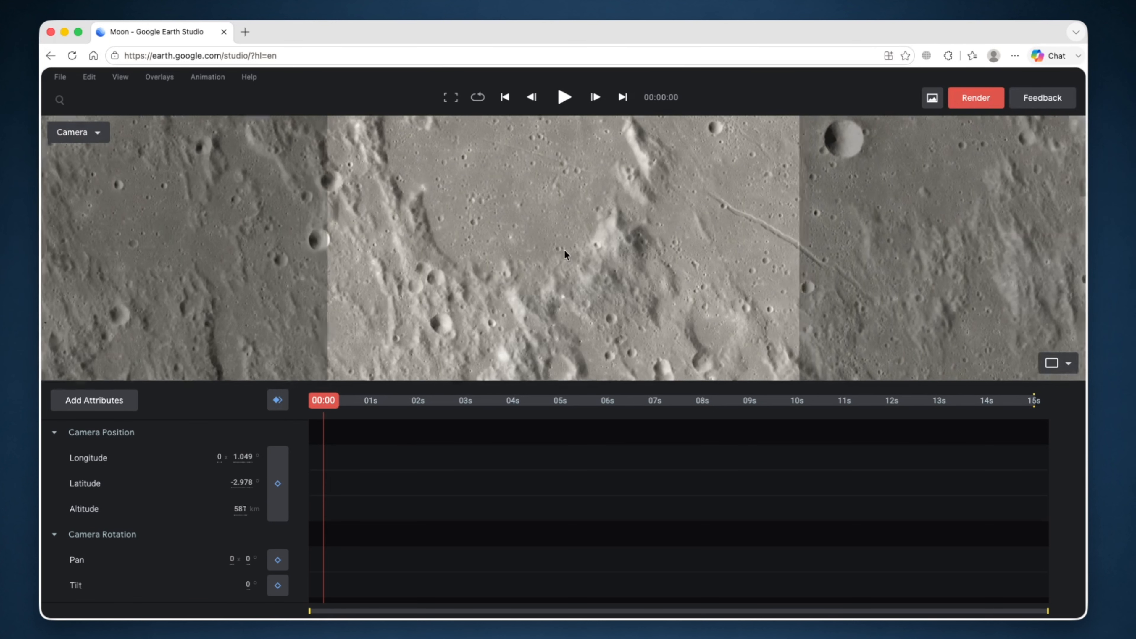
scroll(565, 250, "down", 1)
middle_click_drag(565, 252, 561, 168)
scroll(561, 173, "down", 10)
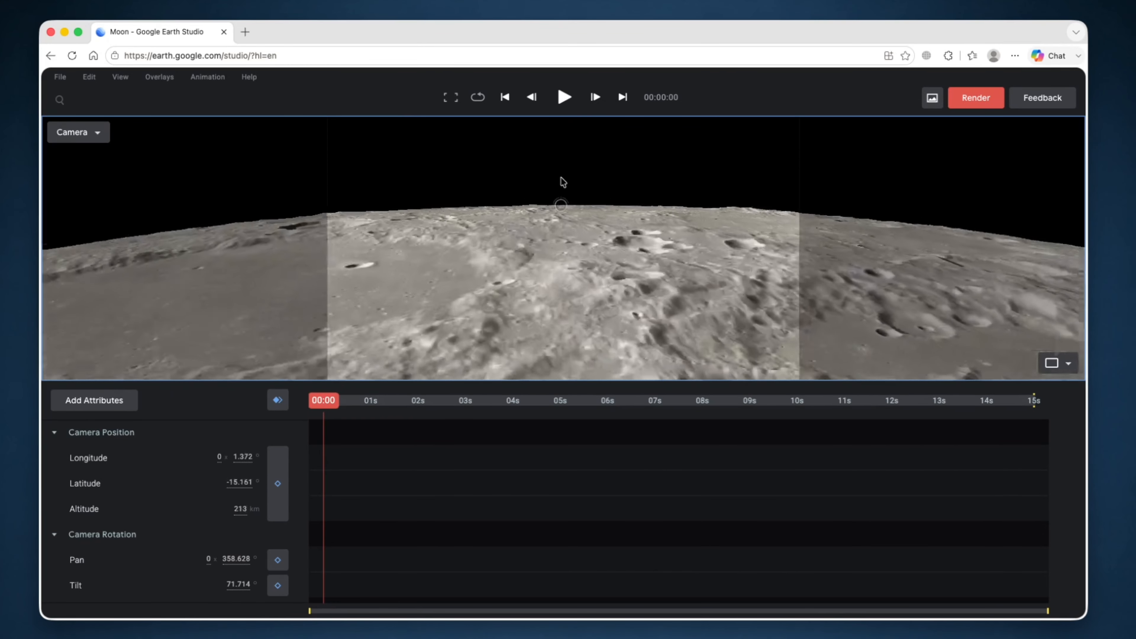
left_click_drag(590, 284, 594, 334)
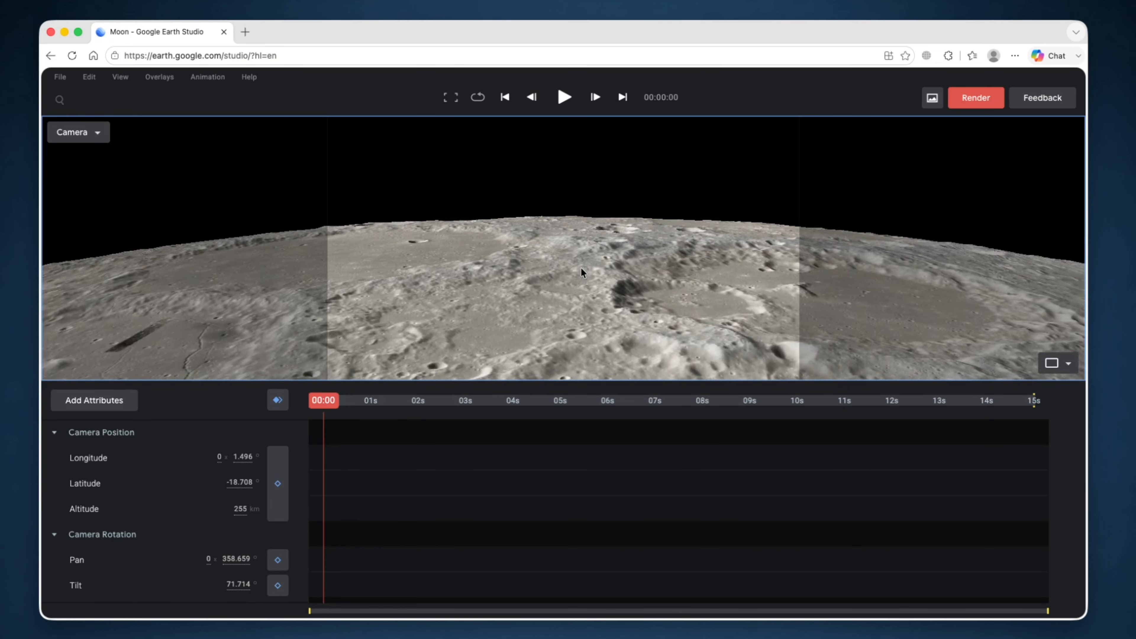
scroll(580, 268, "down", 5)
scroll(582, 274, "down", 10)
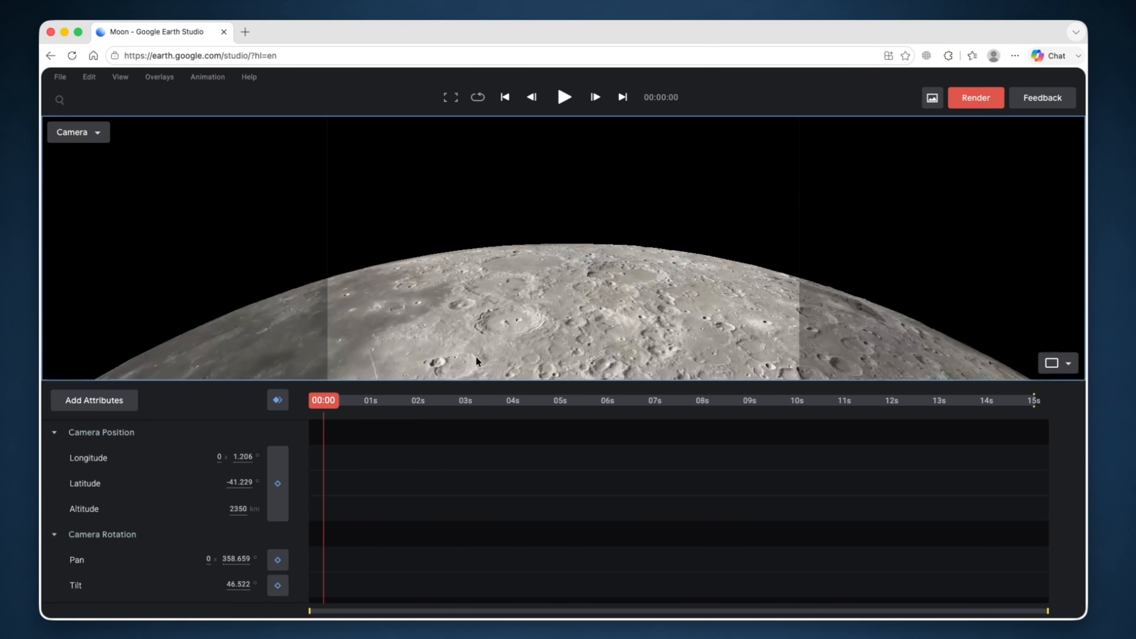
- Return the playhead to 00:00 and frame the full Moon from about 43,379 km
left_click(458, 403)
left_click_drag(459, 410, 308, 408)
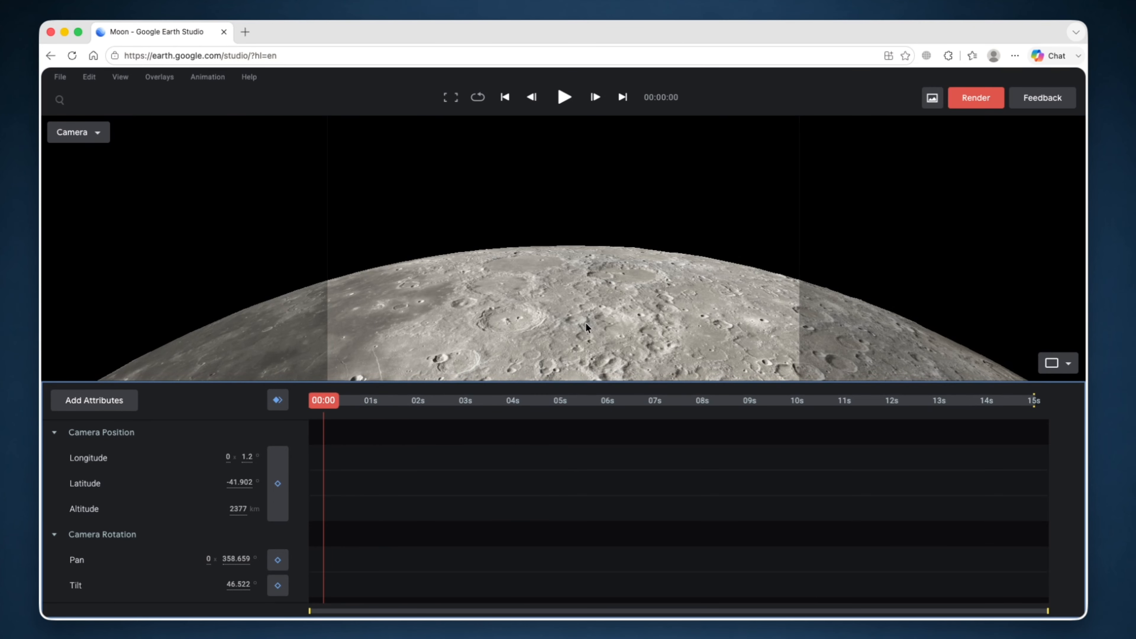
scroll(583, 324, "up", 10)
scroll(582, 325, "down", 10)
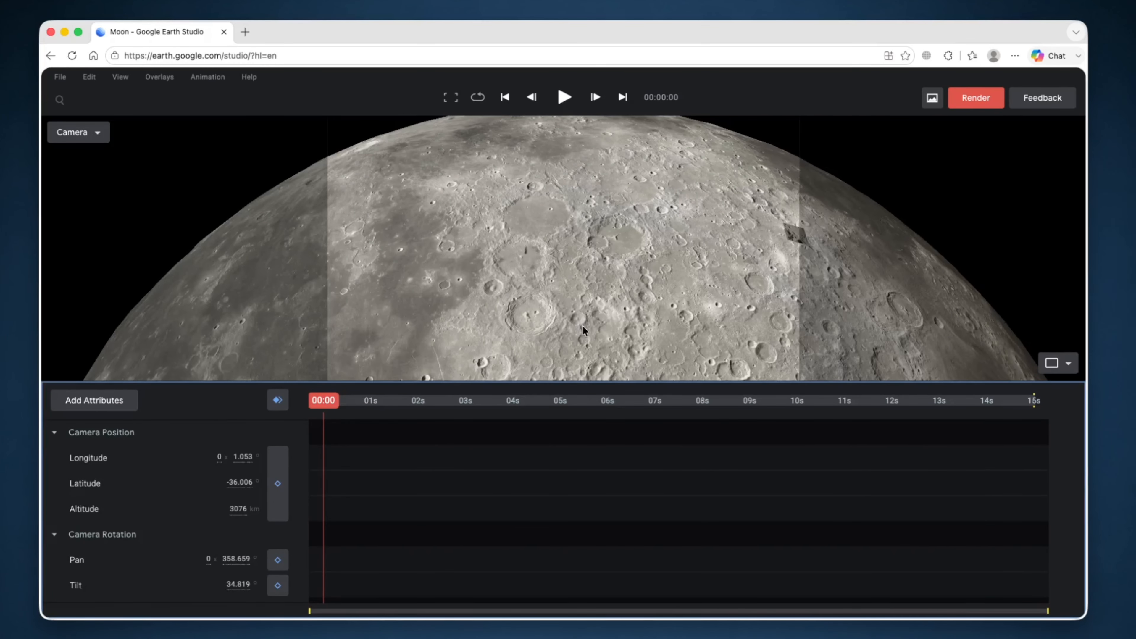
scroll(582, 325, "down", 15)
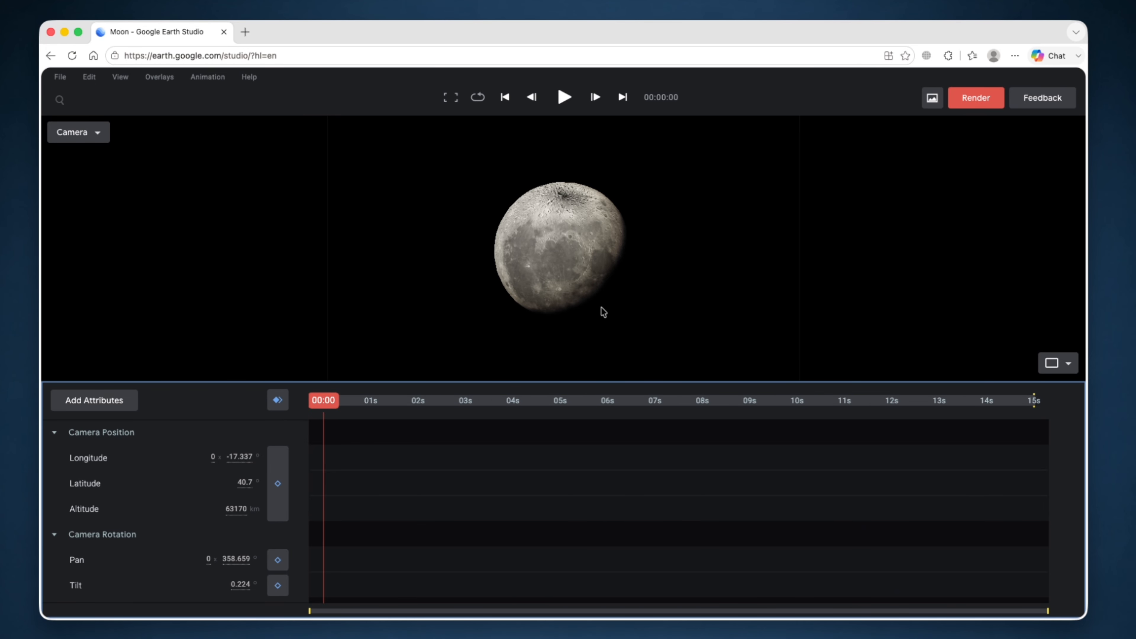
scroll(576, 273, "up", 5)
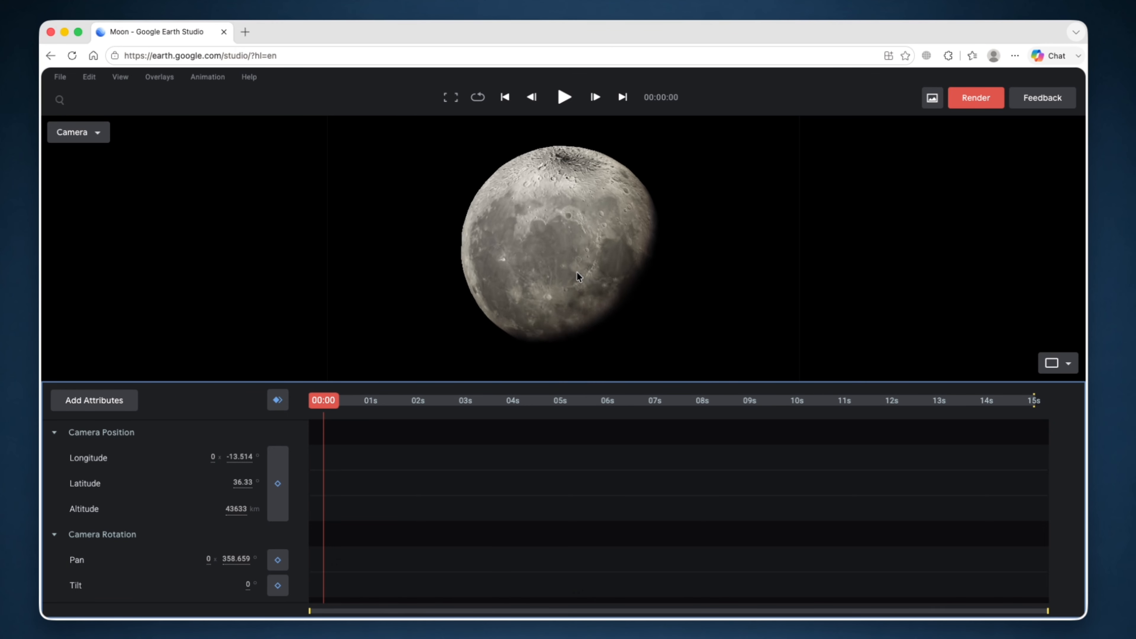
scroll(570, 223, "down", 4)
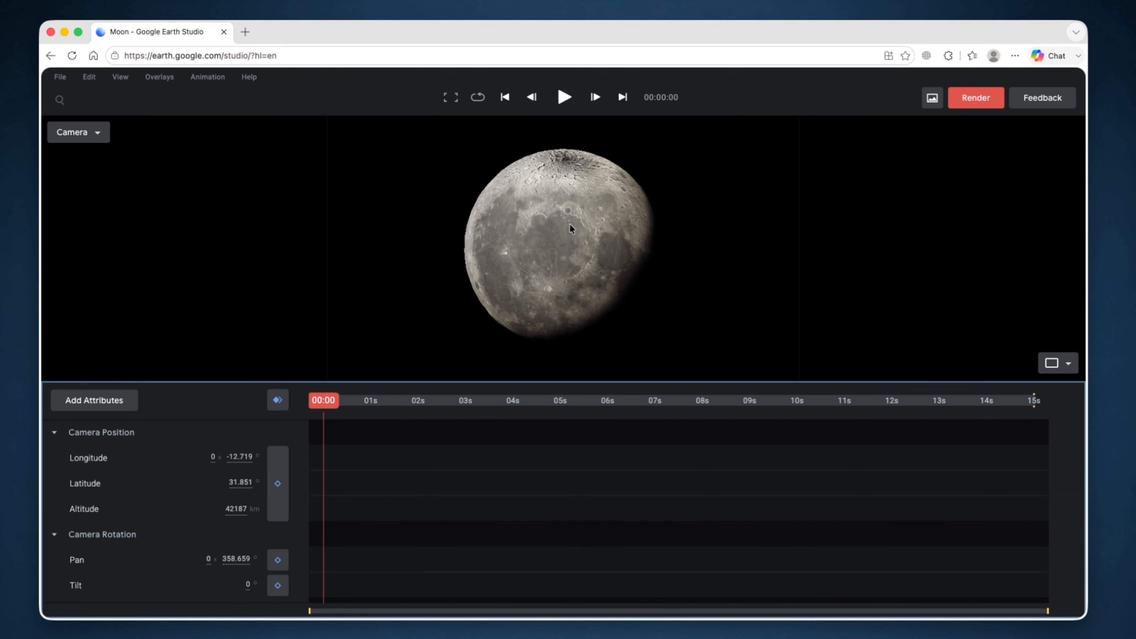
left_click_drag(564, 309, 491, 237)
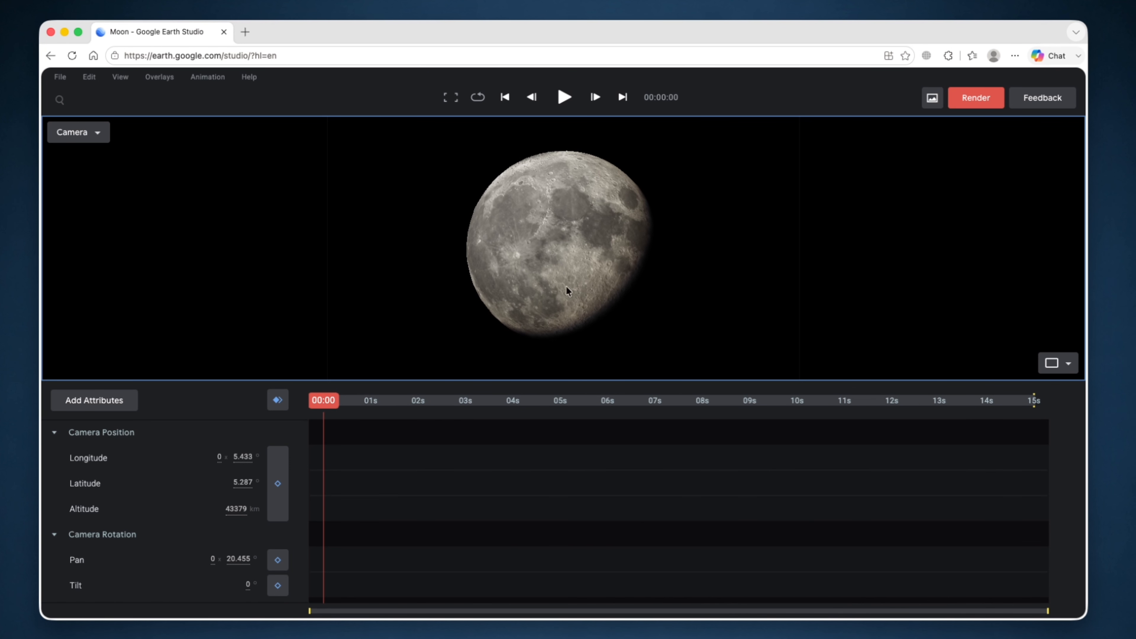
- Keyframe the camera at 00:00, then zoom in to about 4335 km and keyframe again at 29f
left_click(278, 400)
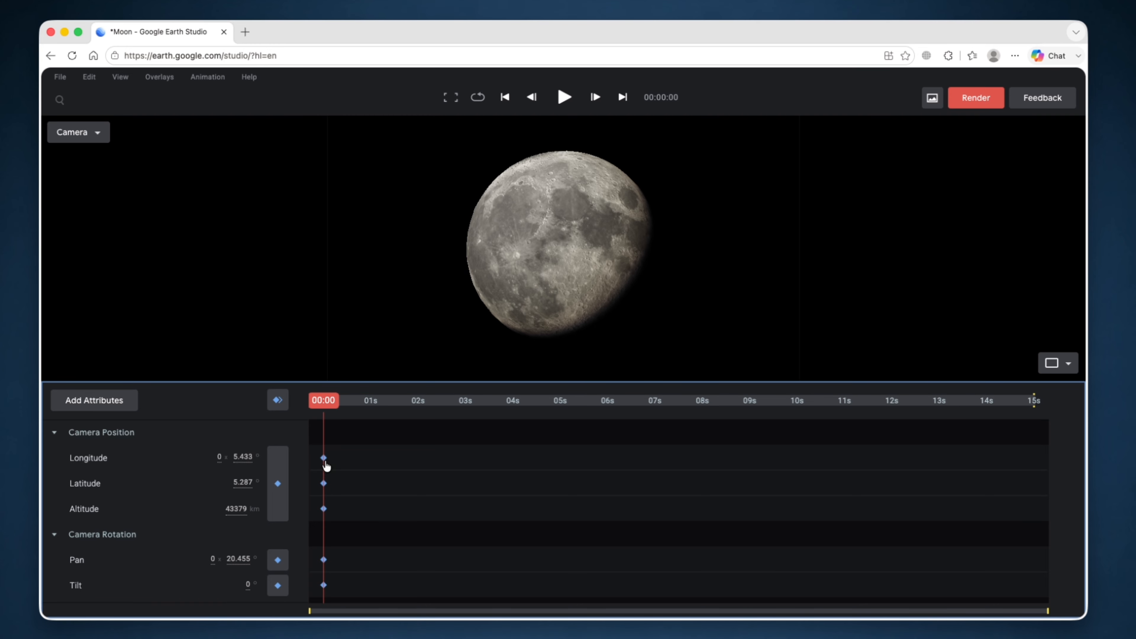
left_click_drag(329, 411, 417, 412)
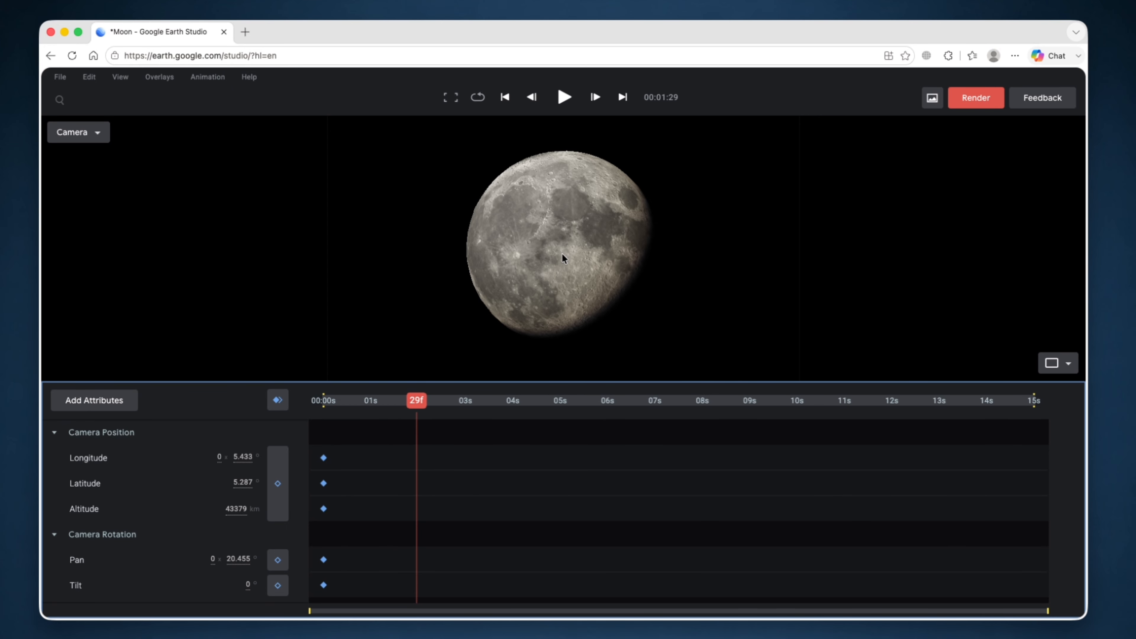
scroll(563, 255, "up", 5)
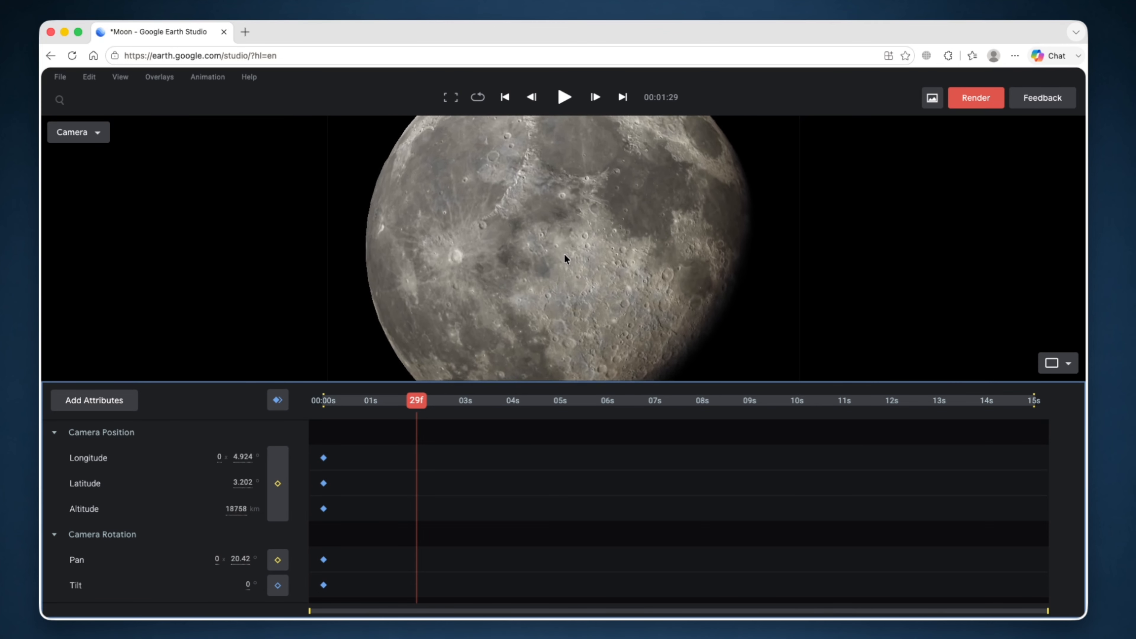
scroll(565, 254, "up", 2)
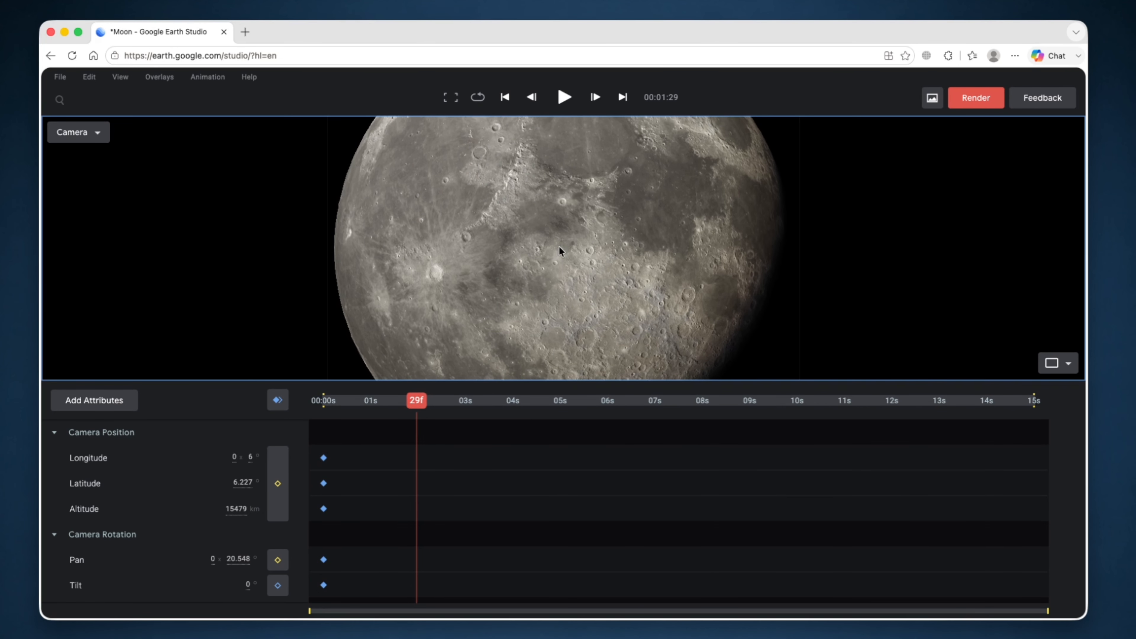
scroll(559, 248, "up", 4)
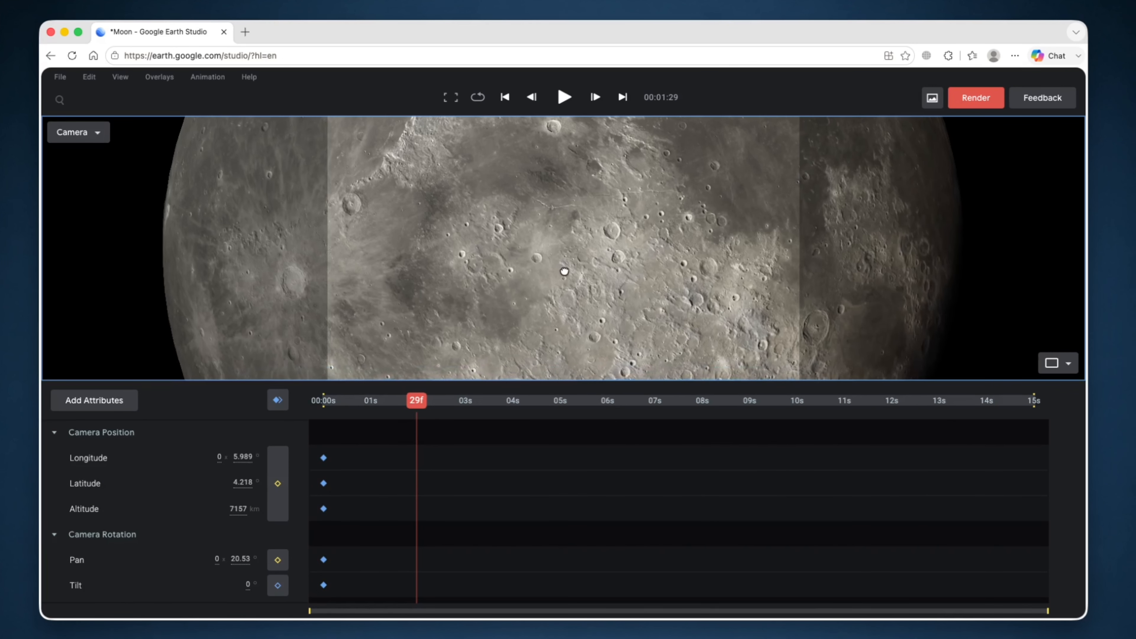
scroll(561, 268, "up", 3)
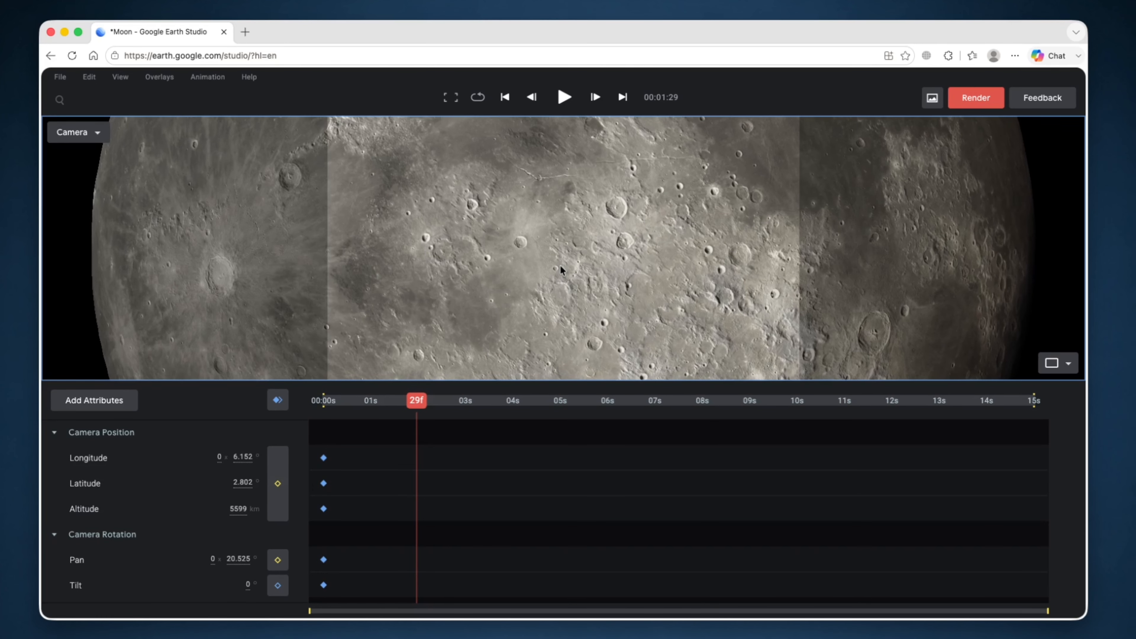
scroll(560, 265, "up", 2)
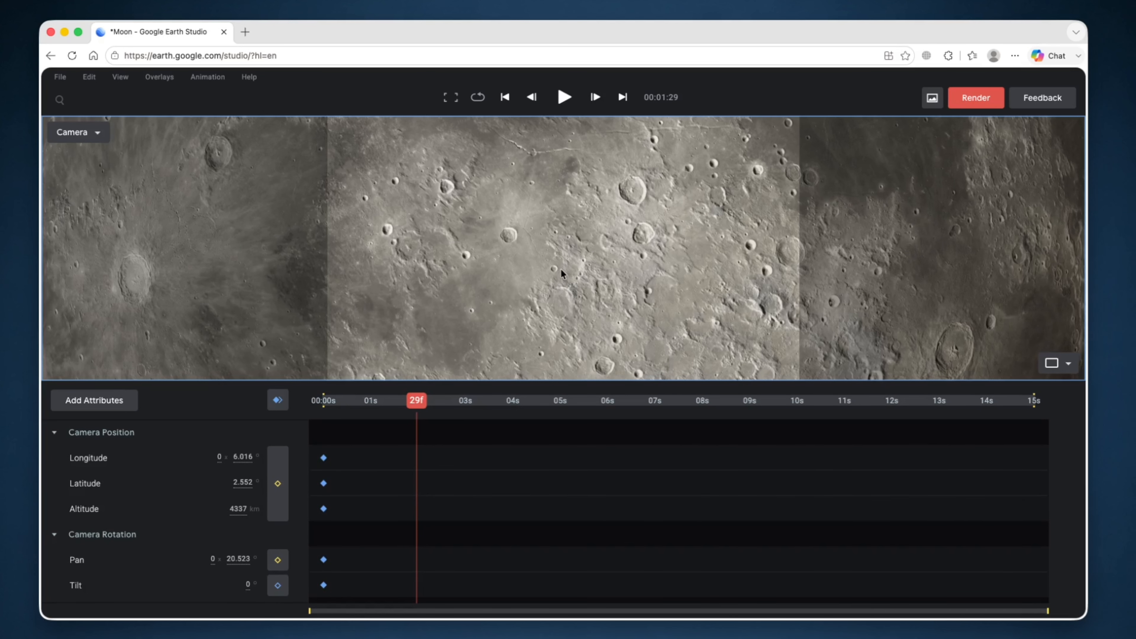
left_click(277, 403)
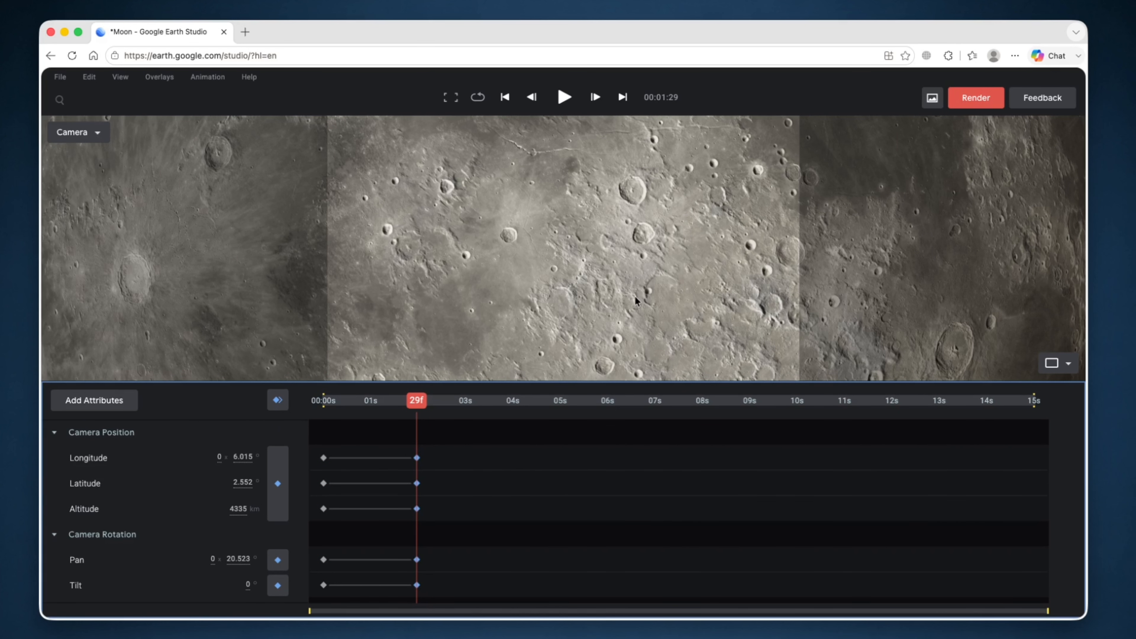
- Try a closer view tilted toward the lunar horizon, then move the playhead to 00:04
scroll(631, 290, "up", 5)
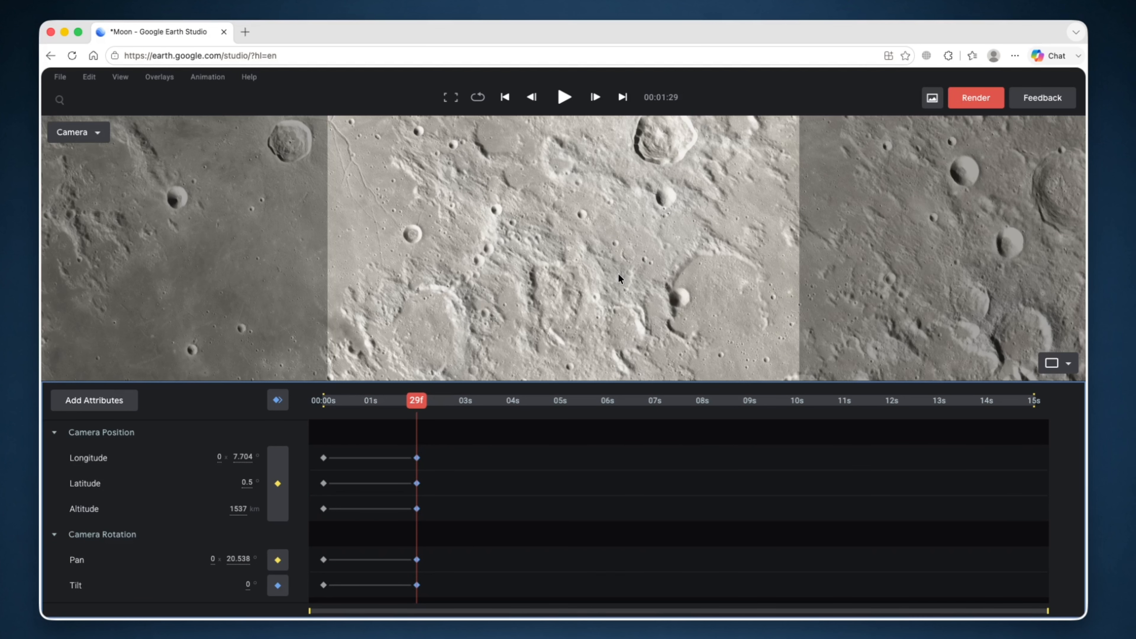
left_click_drag(619, 273, 618, 195, "shift")
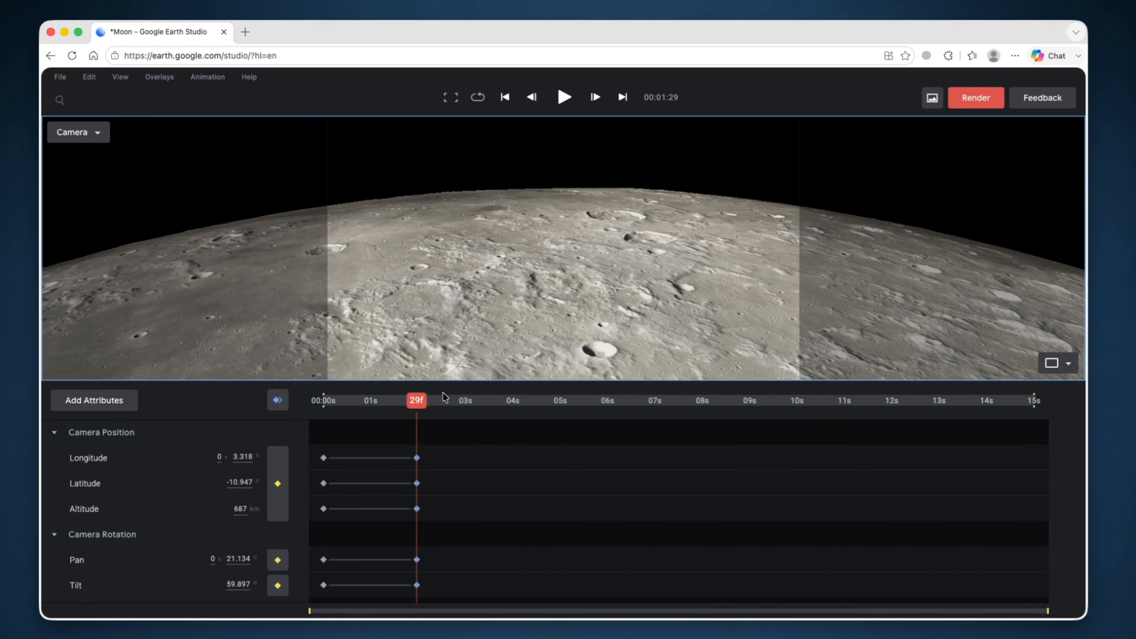
left_click_drag(422, 408, 517, 412)
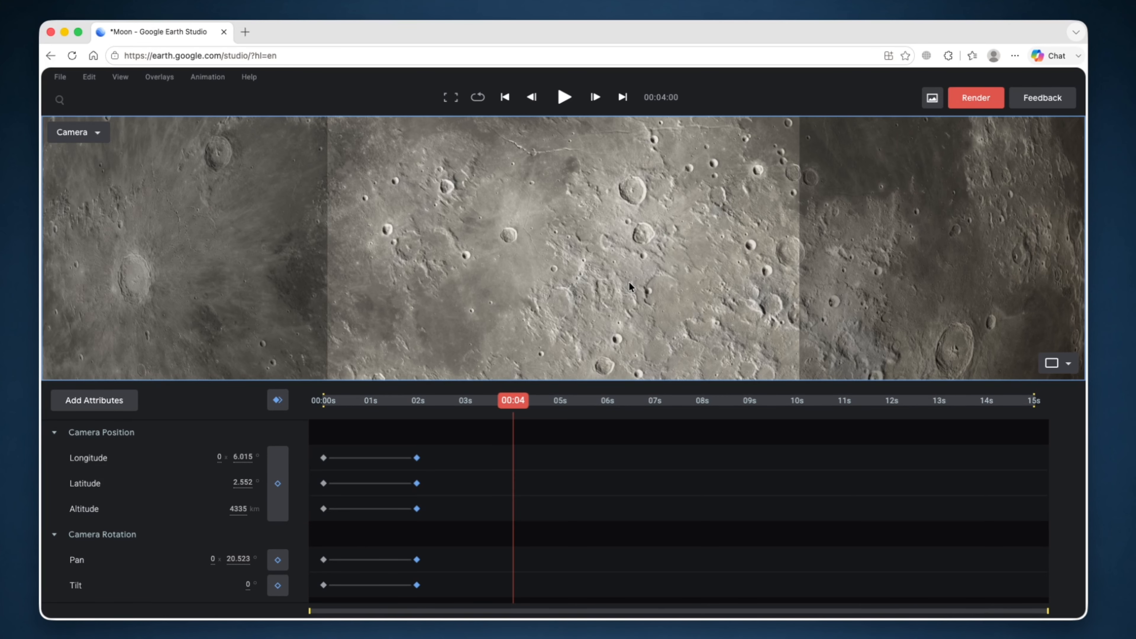
- Zoom to 782 km, tilt about 57° toward the curved horizon, and keyframe at 00:04
scroll(630, 286, "up", 8)
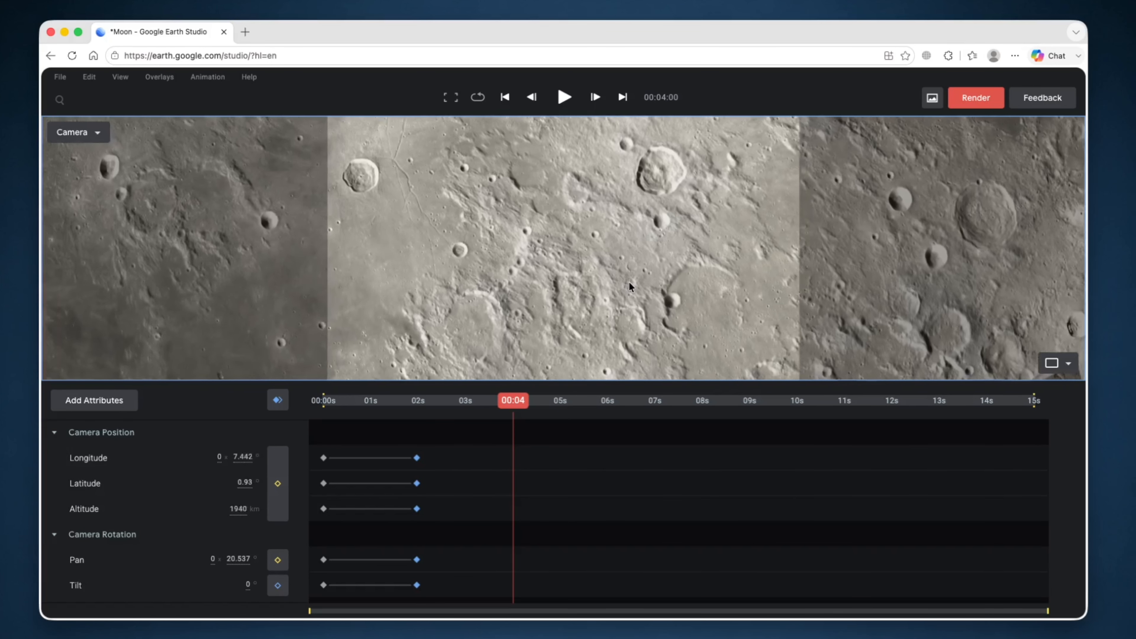
scroll(629, 284, "up", 2)
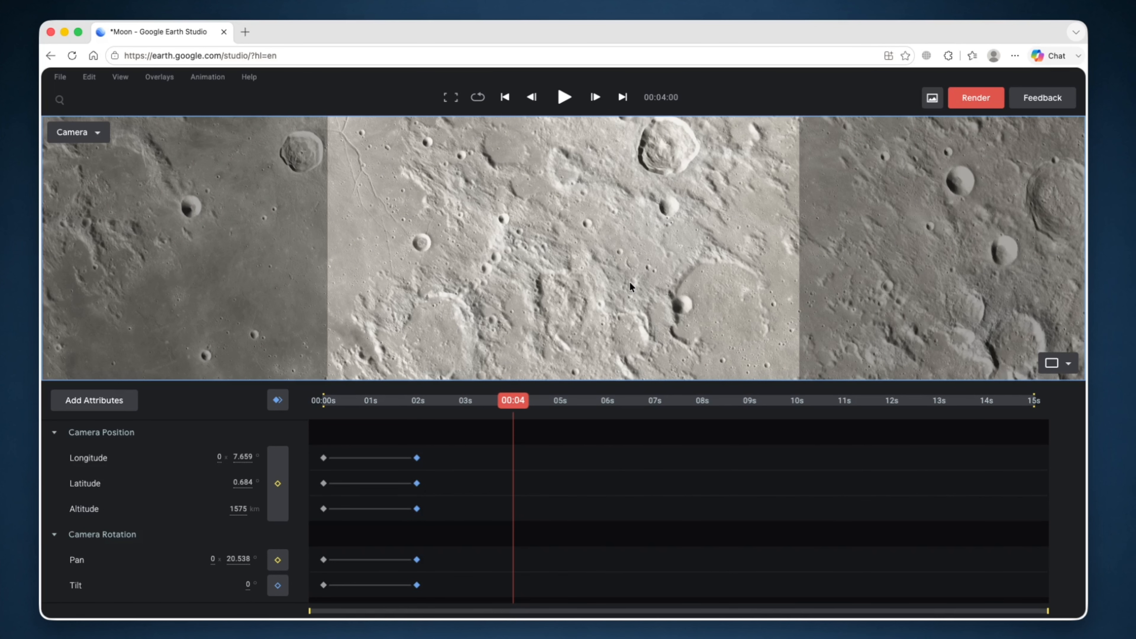
left_click_drag(629, 281, 625, 211, "shift")
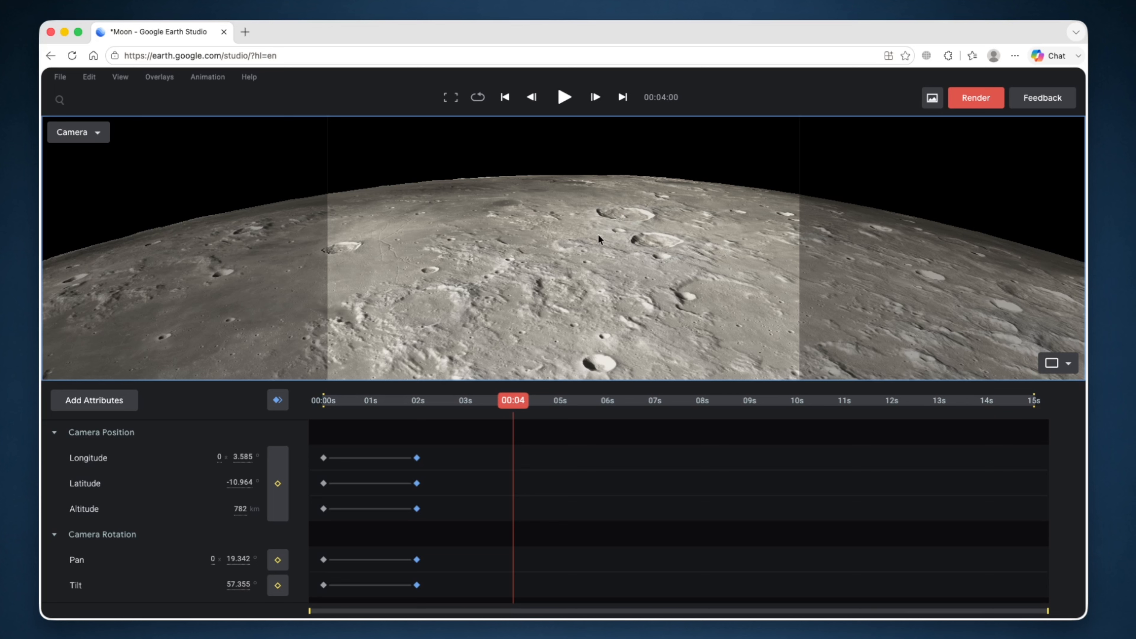
left_click(277, 400)
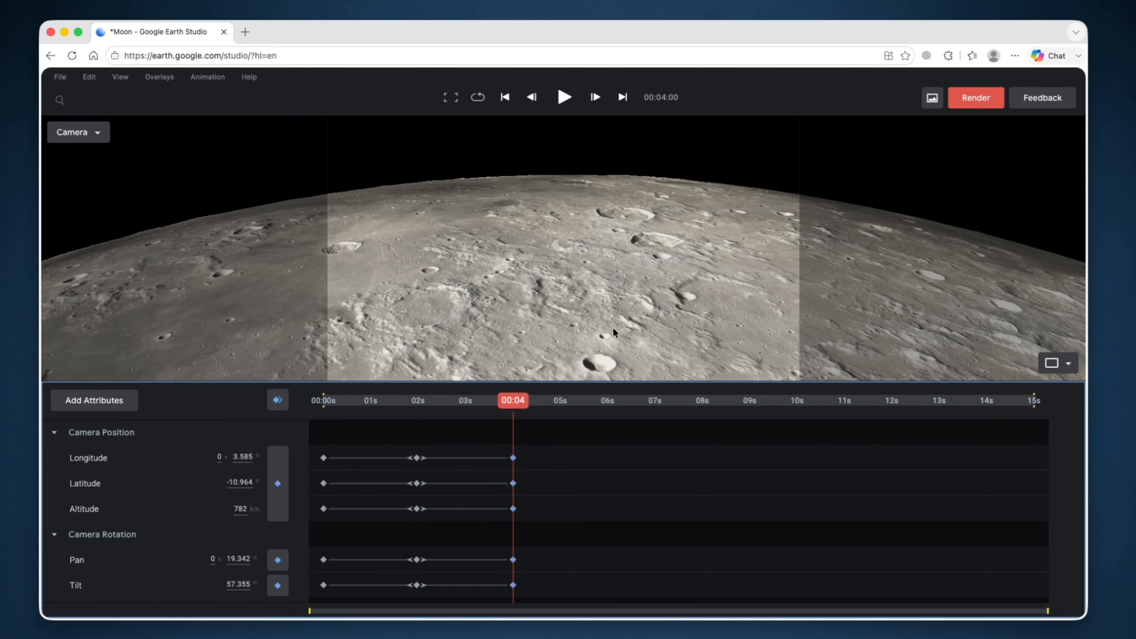
left_click_drag(515, 411, 656, 405)
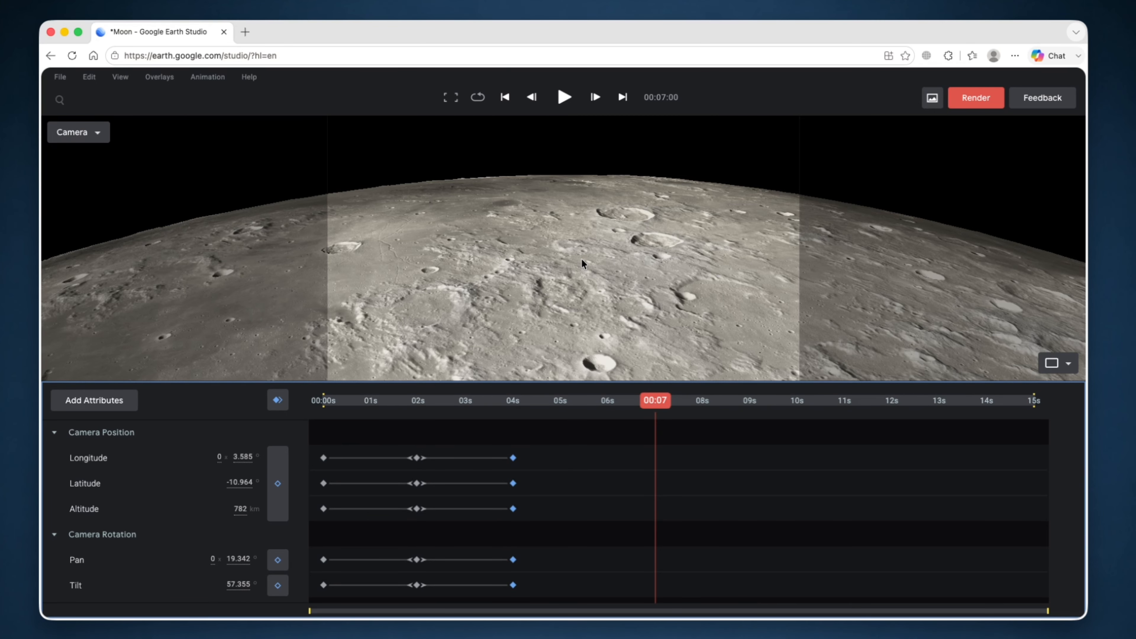
- Zoom to 471 km, pan north to frame the large crater, and keyframe it at 00:07
scroll(582, 258, "up", 5)
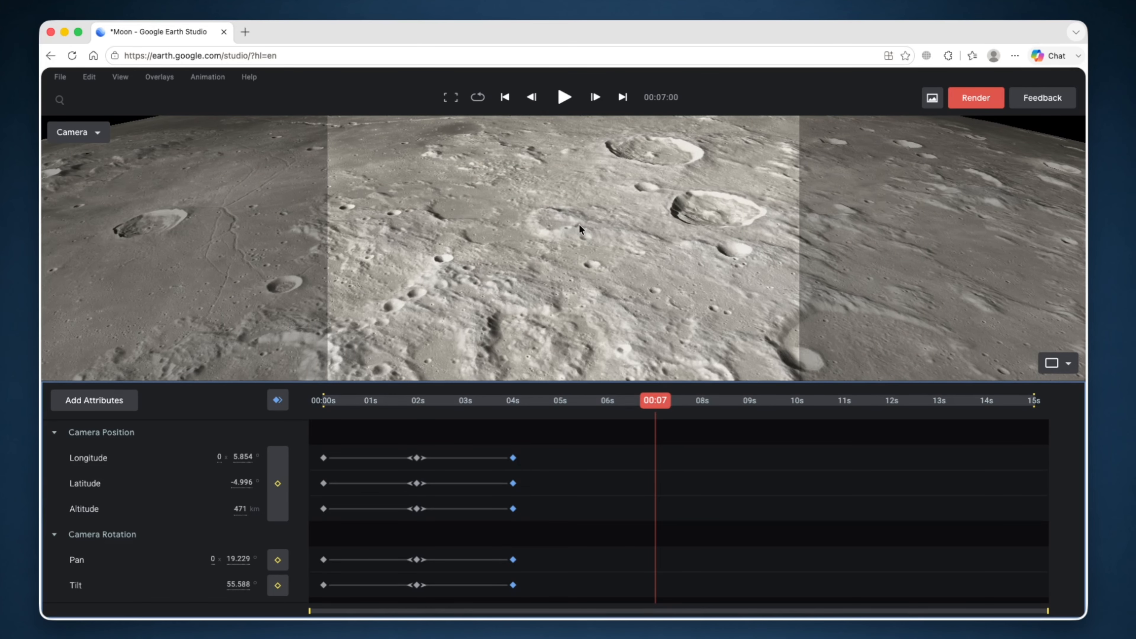
left_click_drag(579, 224, 572, 271)
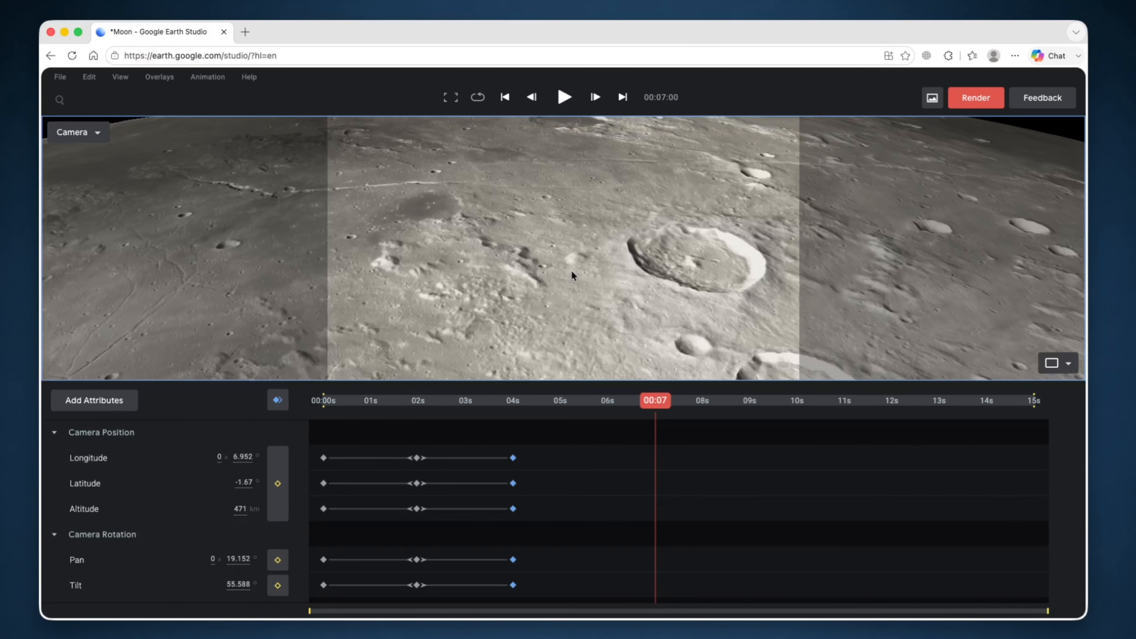
left_click_drag(553, 183, 571, 252)
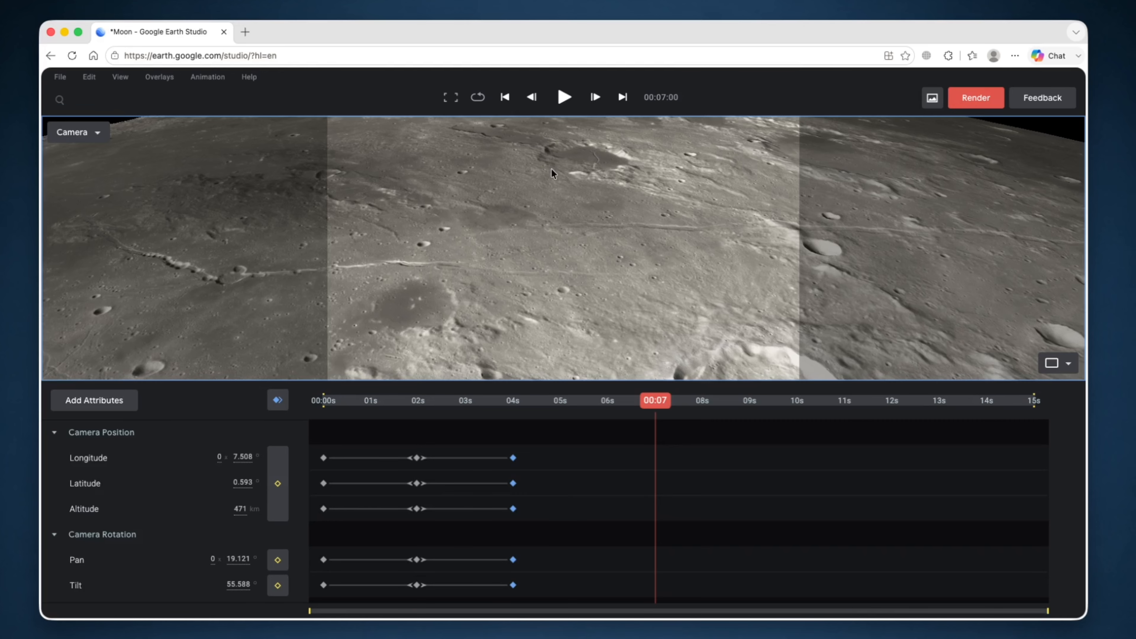
left_click_drag(551, 169, 570, 233)
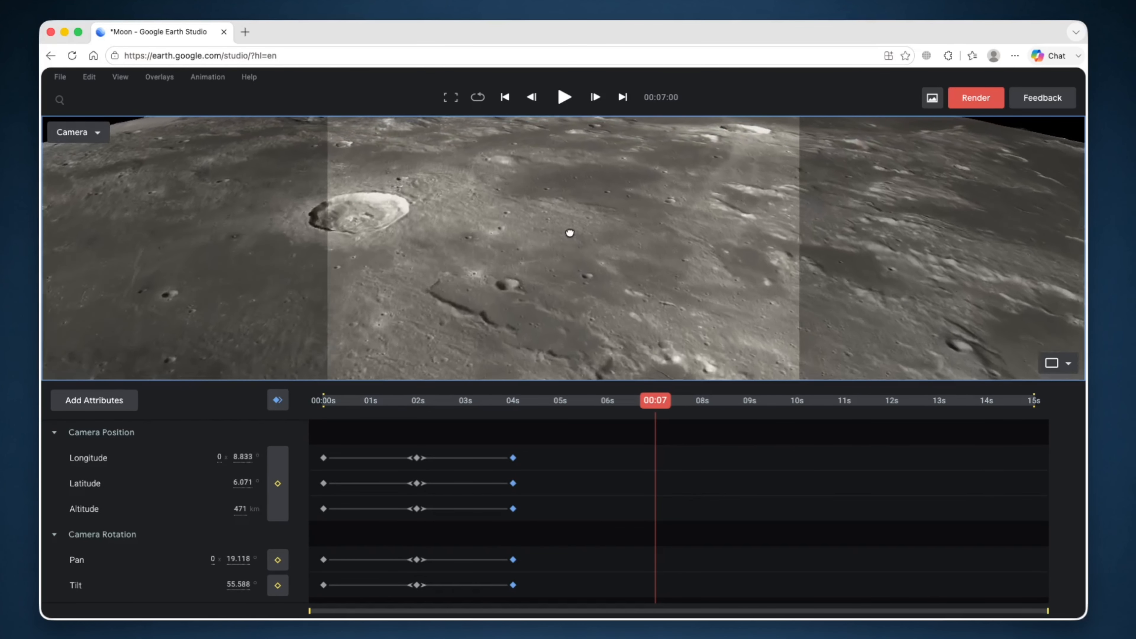
left_click_drag(571, 168, 641, 207)
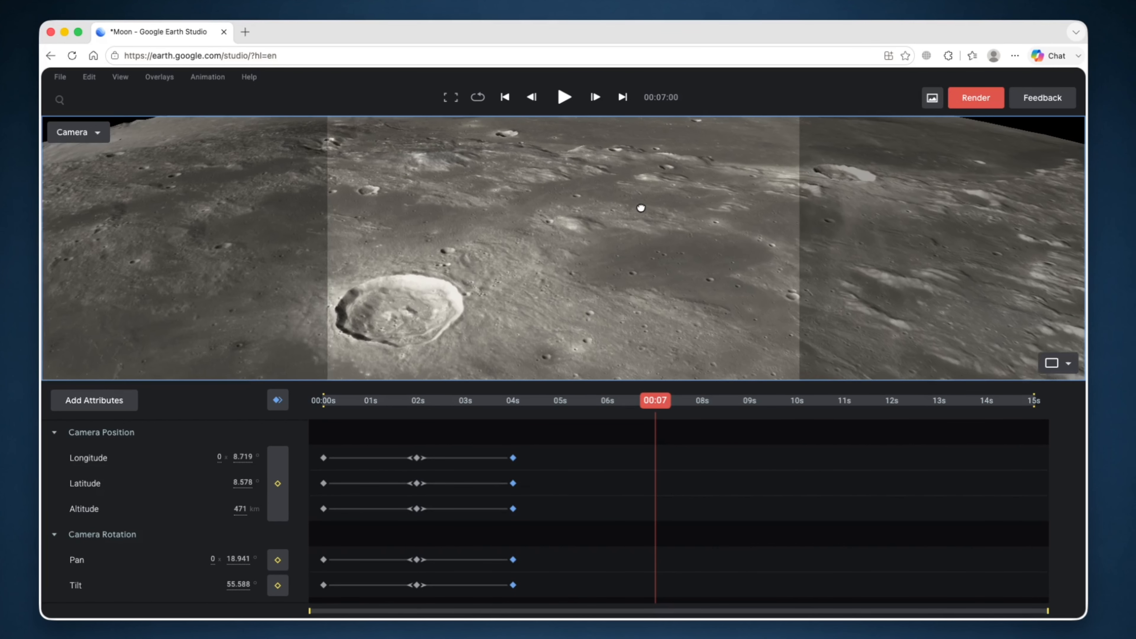
left_click_drag(533, 207, 609, 195)
left_click(277, 407)
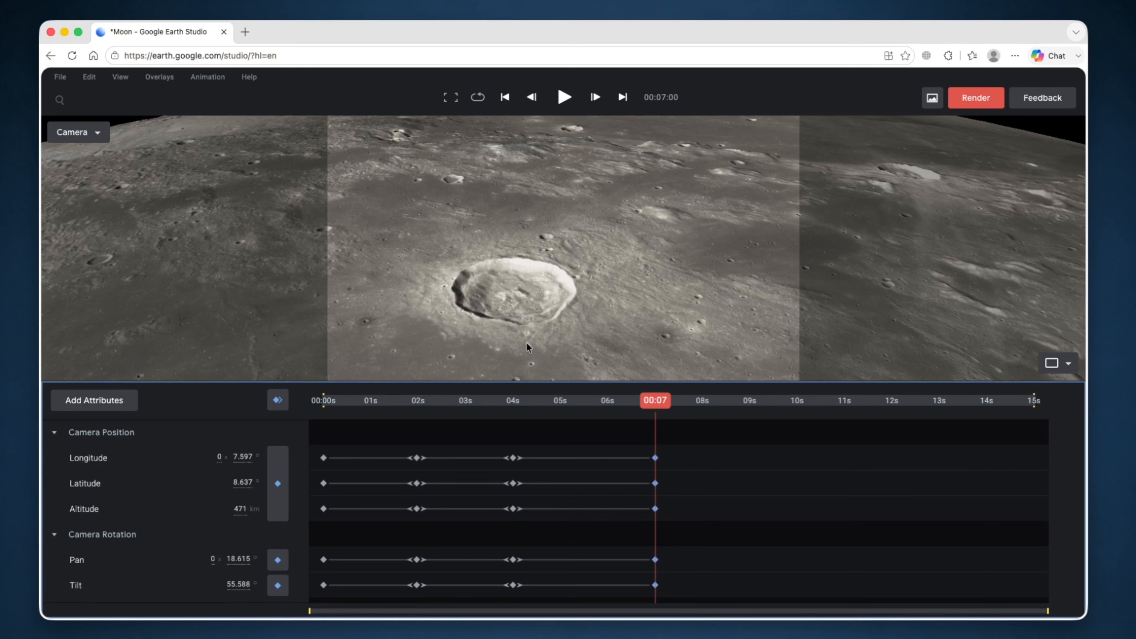
left_click_drag(526, 343, 537, 380, "shift")
left_click_drag(680, 410, 740, 421)
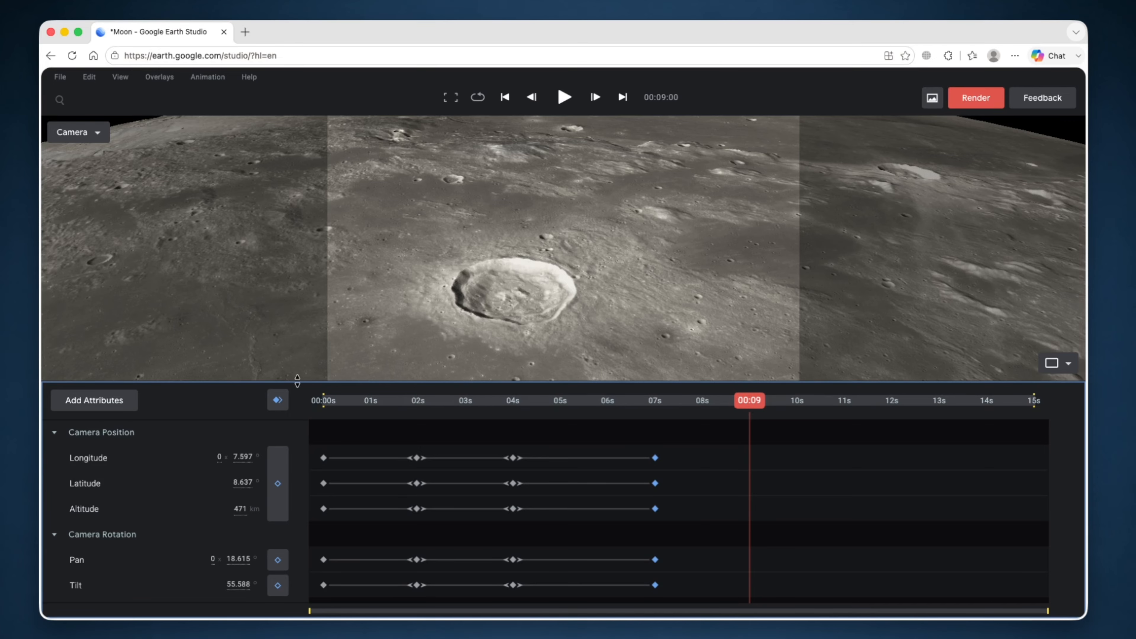
- Zoom onto the crater at about 17556 altitude, tilt to roughly 78°, and keyframe at 00:09
scroll(497, 316, "up", 10)
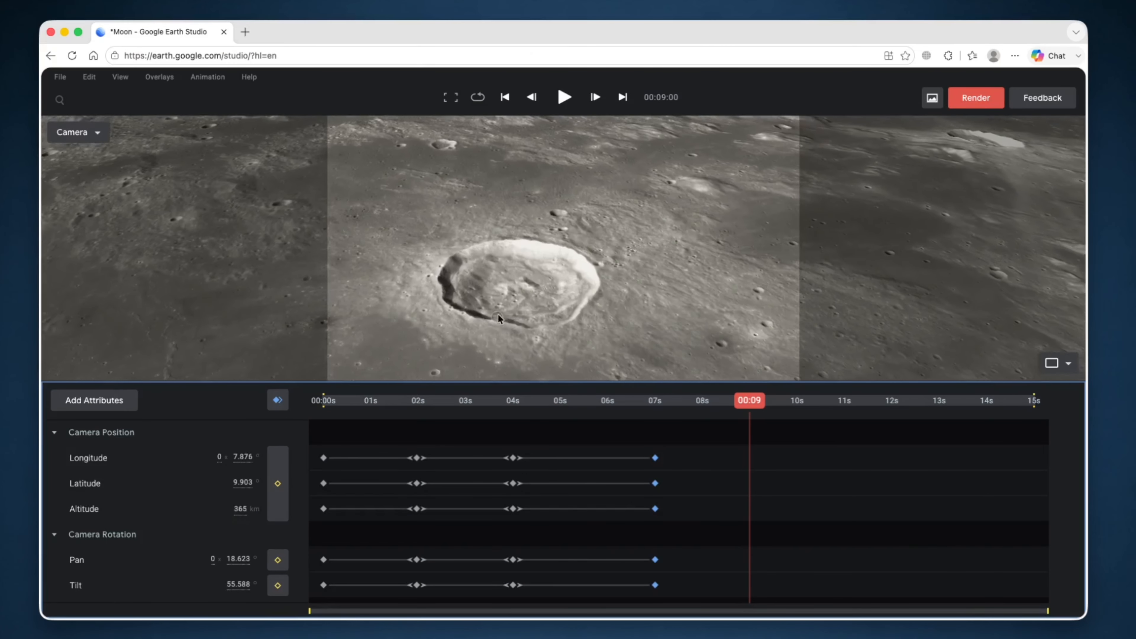
scroll(521, 280, "up", 5)
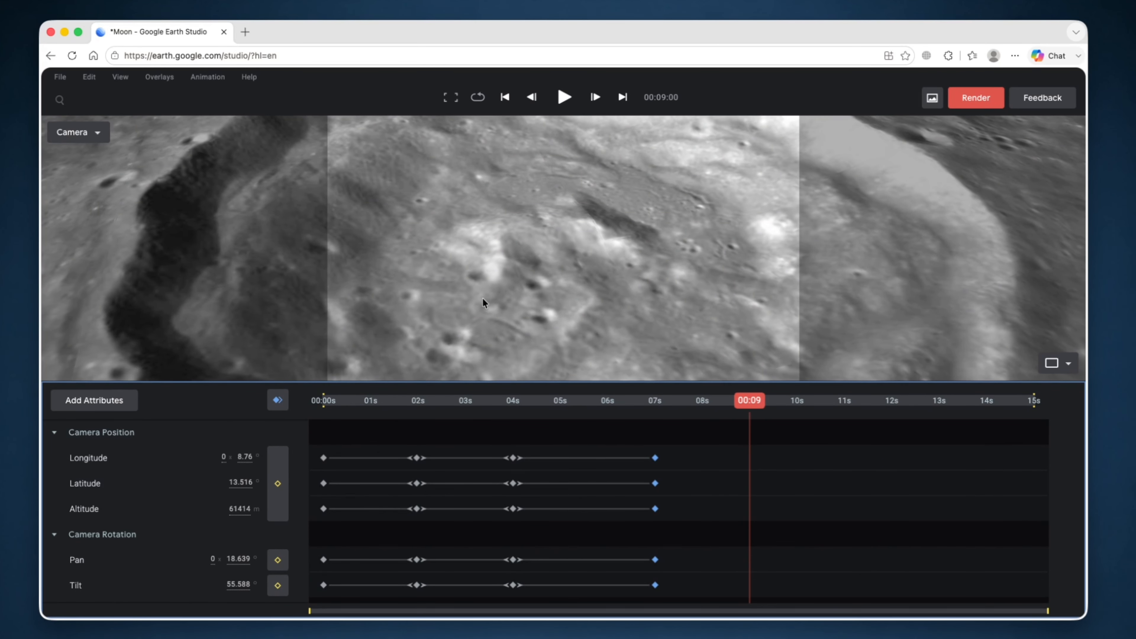
left_click_drag(508, 269, 512, 212, "shift")
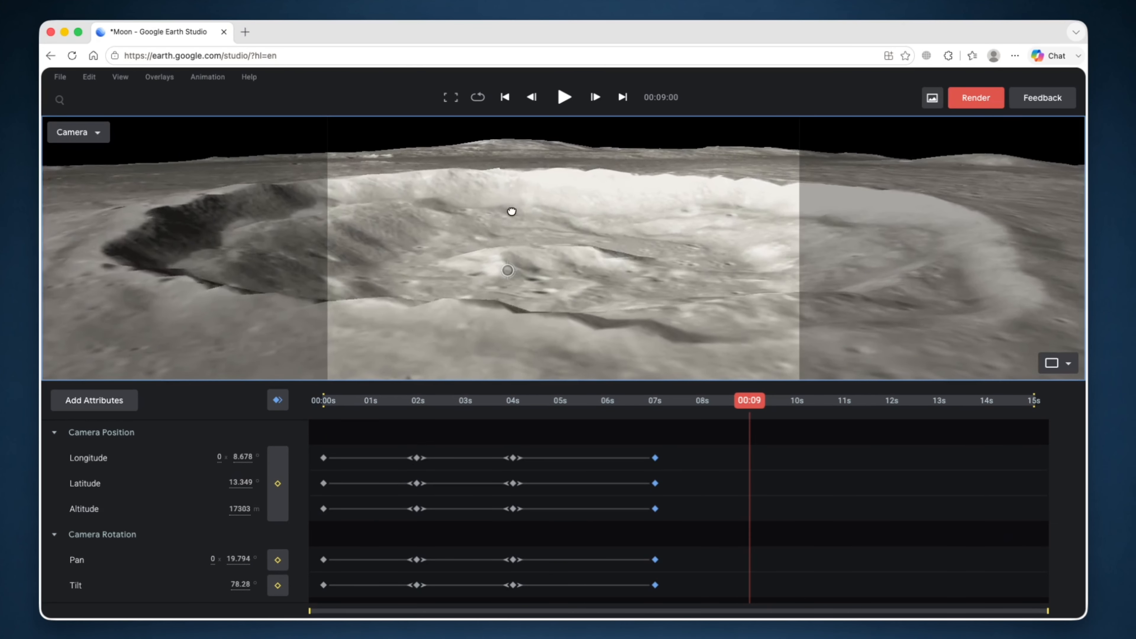
left_click(277, 402)
scroll(595, 249, "down", 3)
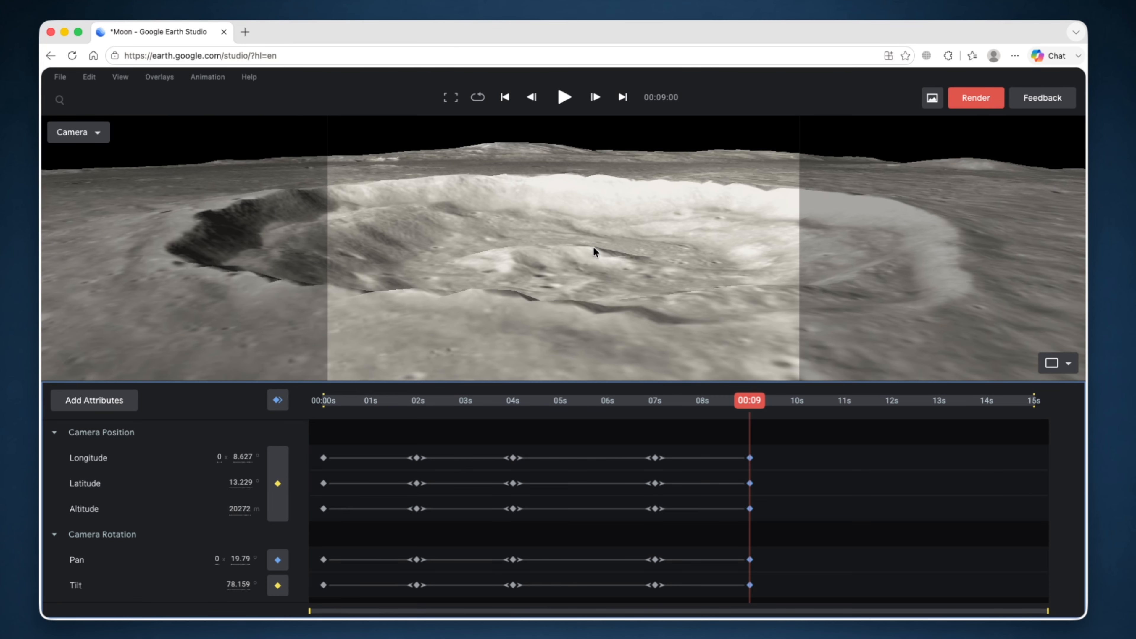
scroll(595, 249, "up", 5)
left_click_drag(585, 207, 558, 227)
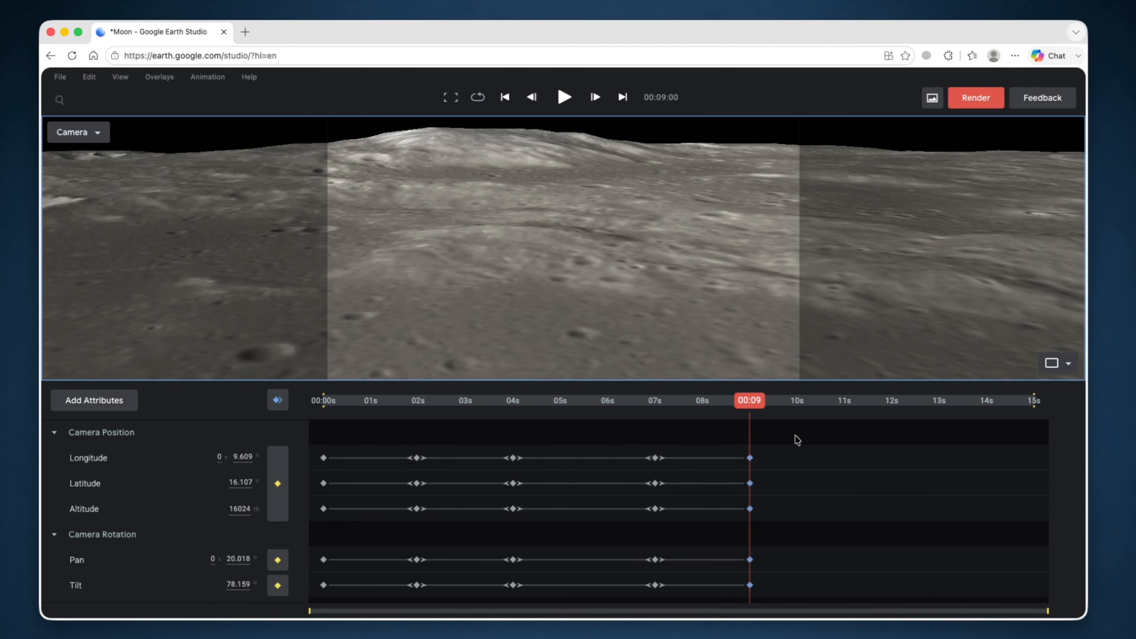
left_click_drag(748, 402, 762, 403)
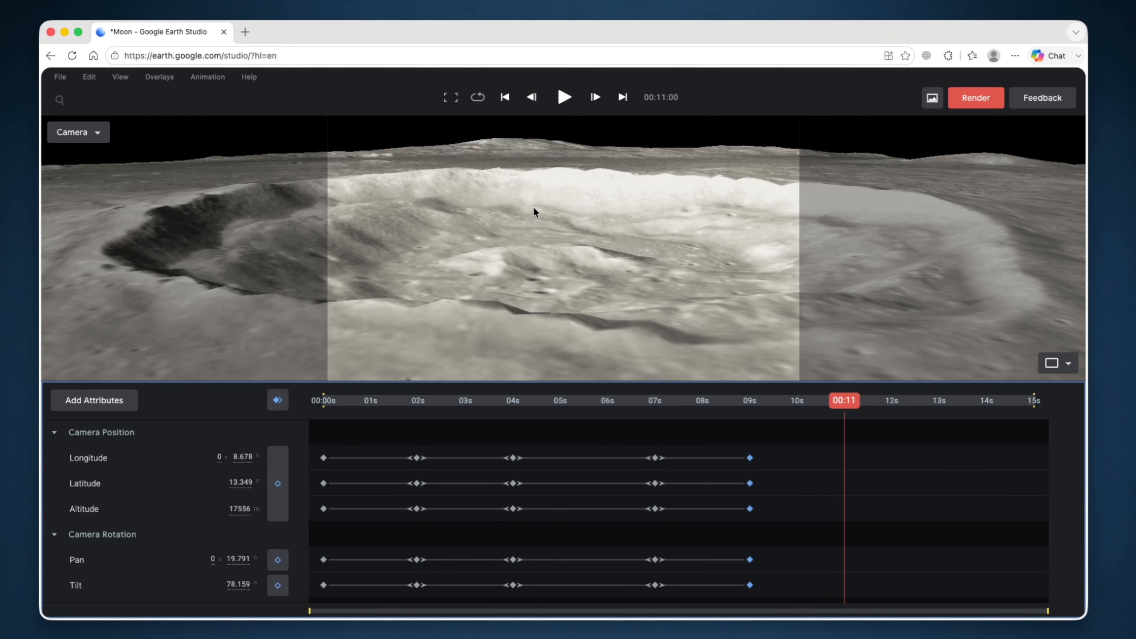
- Keyframe the panned crater view at 00:11, then zoom out to 887 km and keyframe at 00:13
left_click_drag(538, 213, 275, 382)
left_click(278, 400)
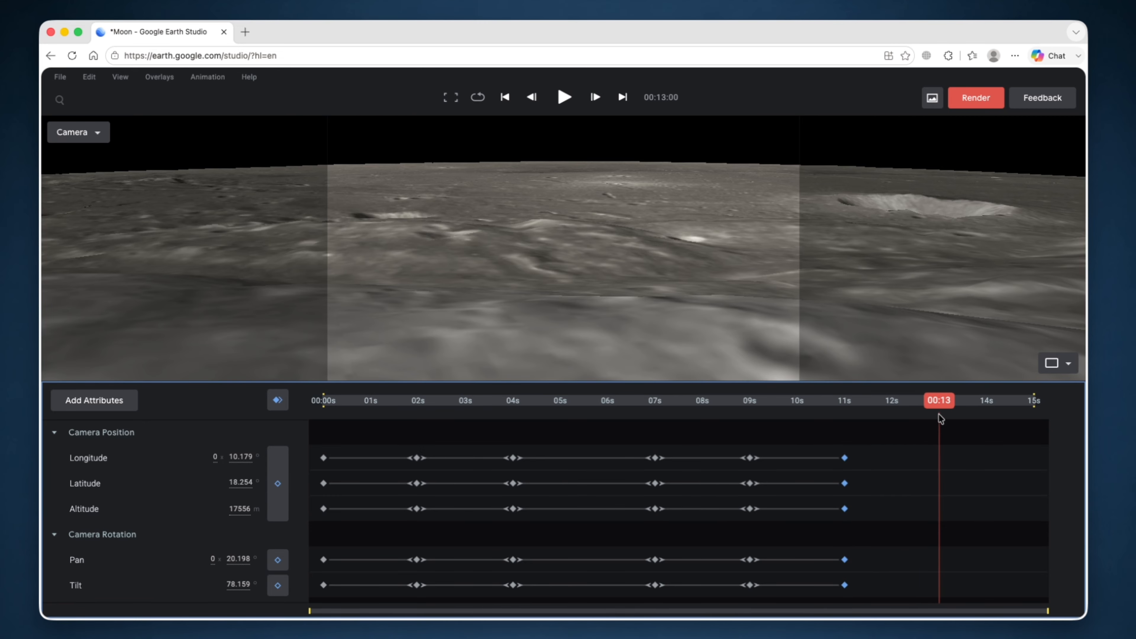
scroll(668, 341, "down", 5)
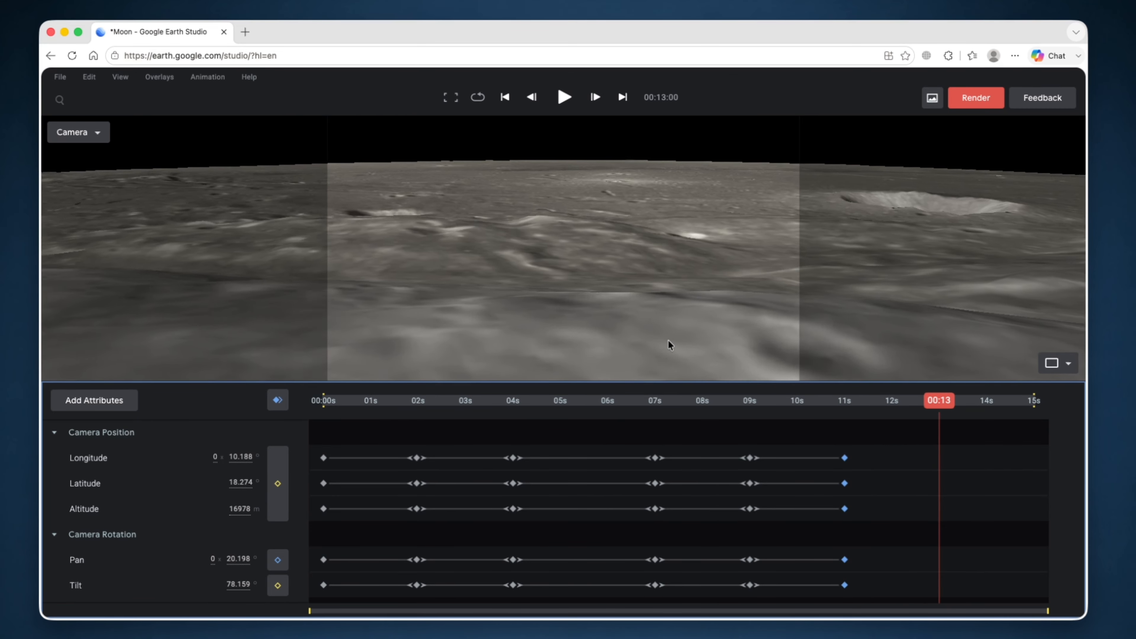
scroll(668, 340, "down", 10)
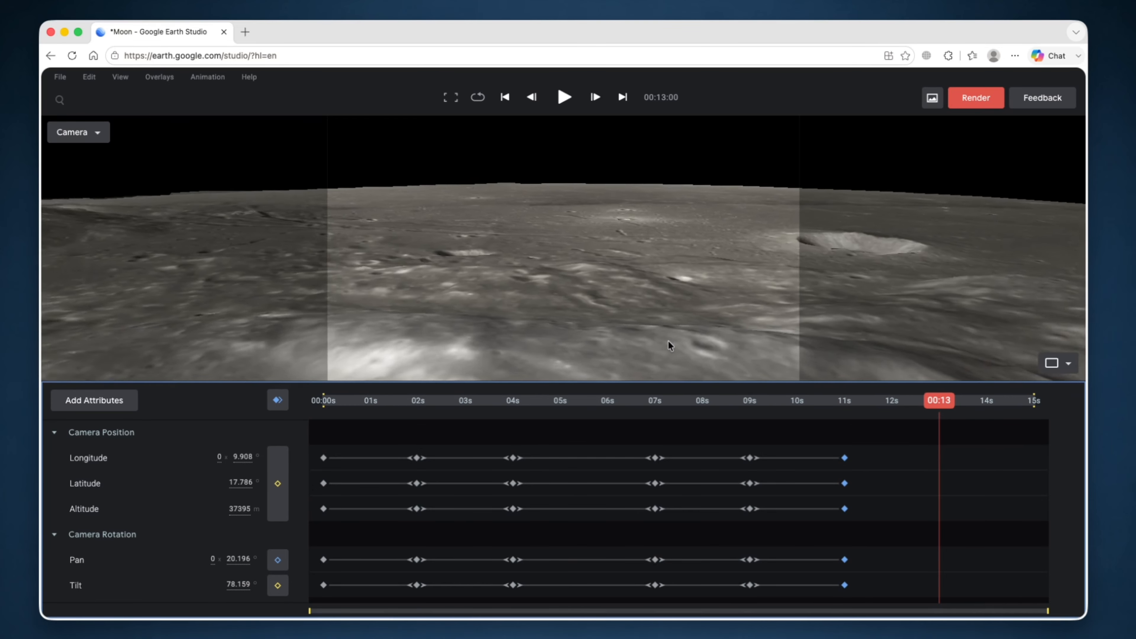
scroll(667, 339, "down", 8)
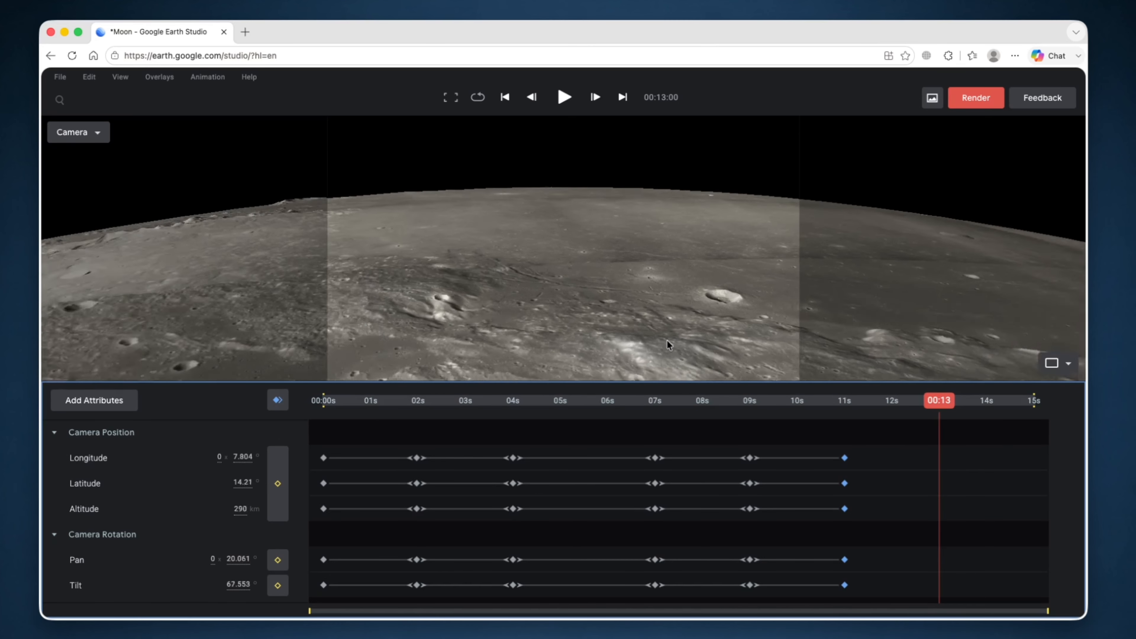
left_click(278, 401)
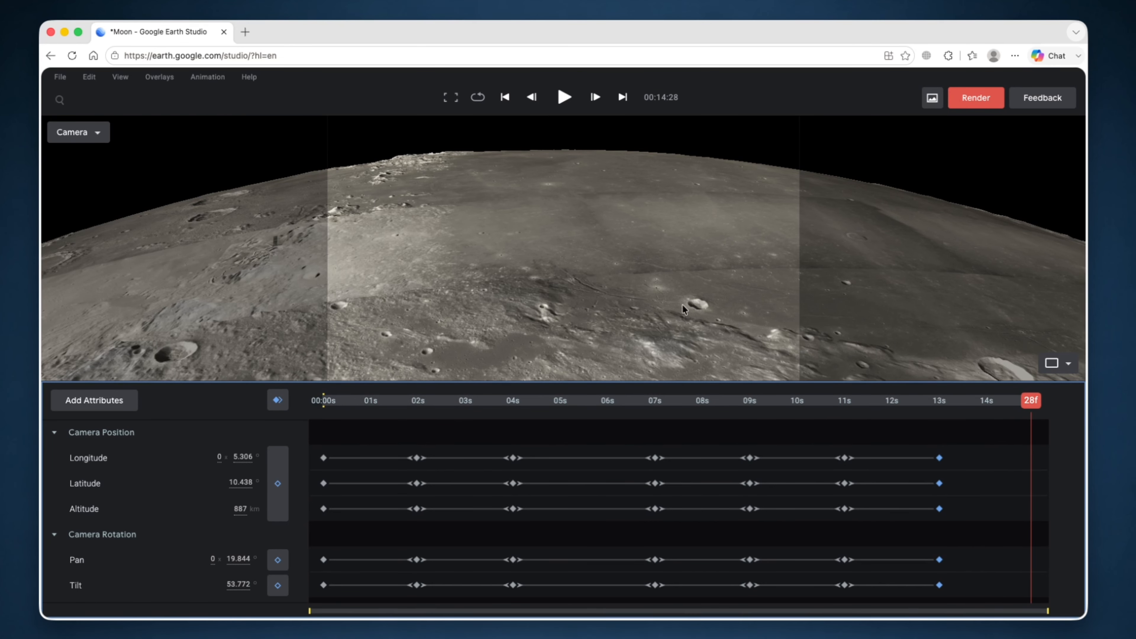
- Pull back to the whole Moon at 30944 km with 0° tilt and keyframe the final frame 14:28
left_click_drag(681, 307, 678, 323, "shift")
scroll(678, 323, "down", 3)
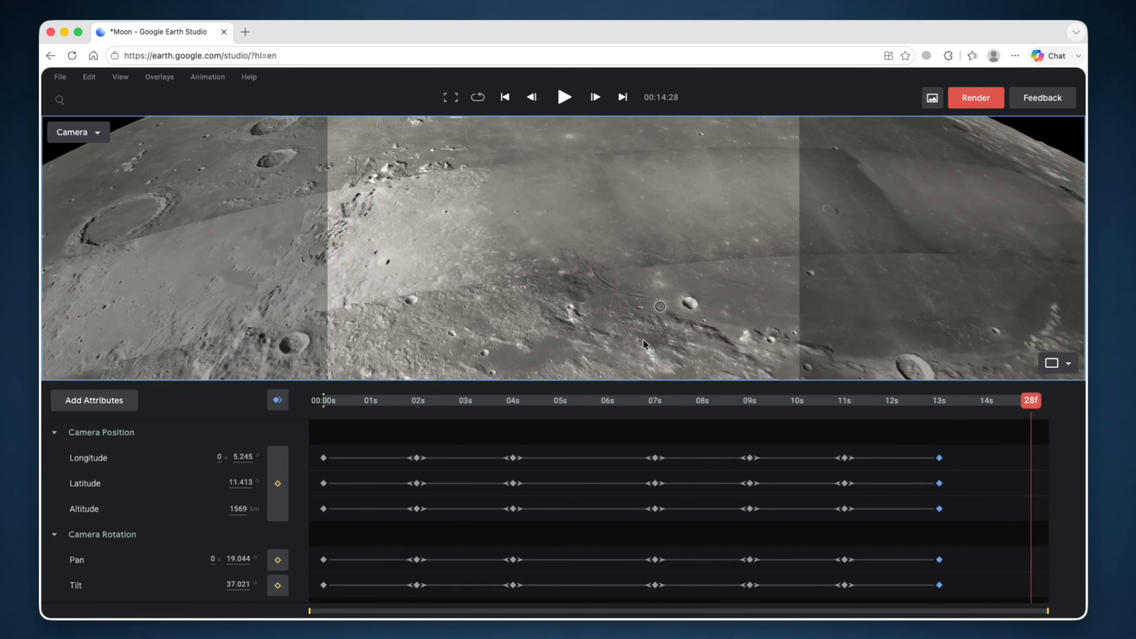
left_click_drag(644, 340, 657, 361, "shift")
scroll(648, 332, "down", 10)
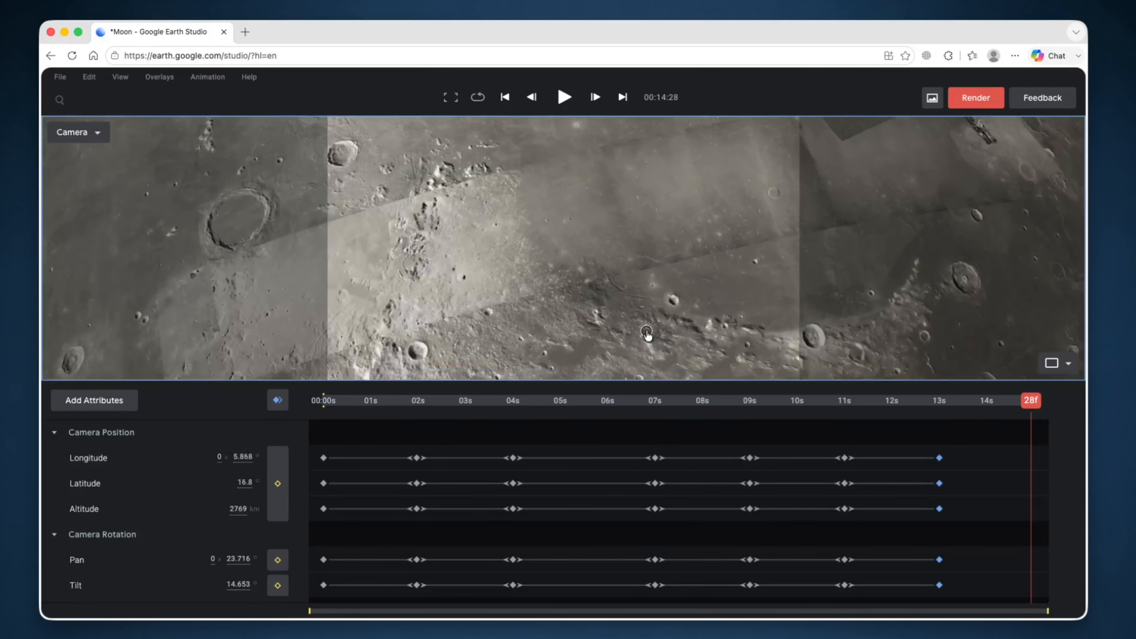
scroll(648, 332, "down", 10)
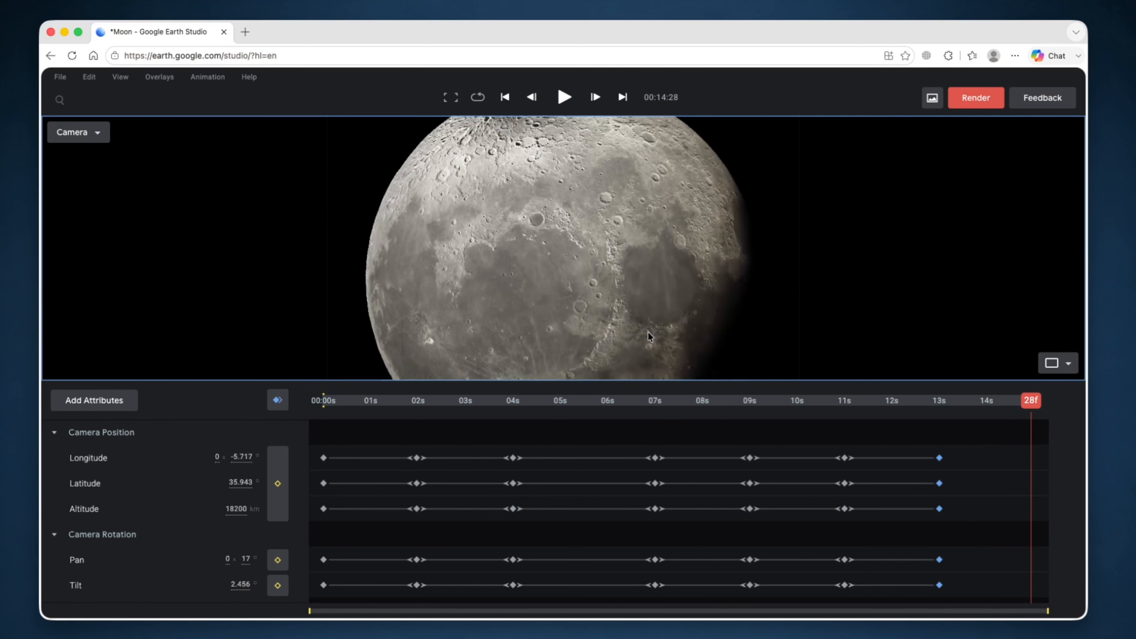
scroll(649, 332, "down", 5)
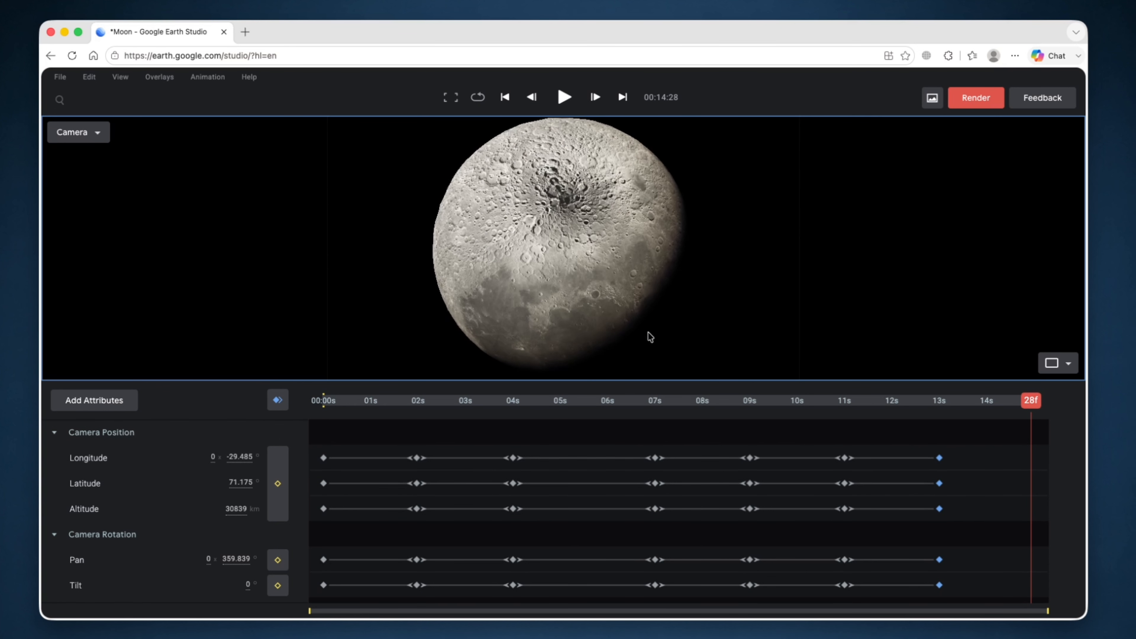
left_click_drag(627, 329, 598, 242)
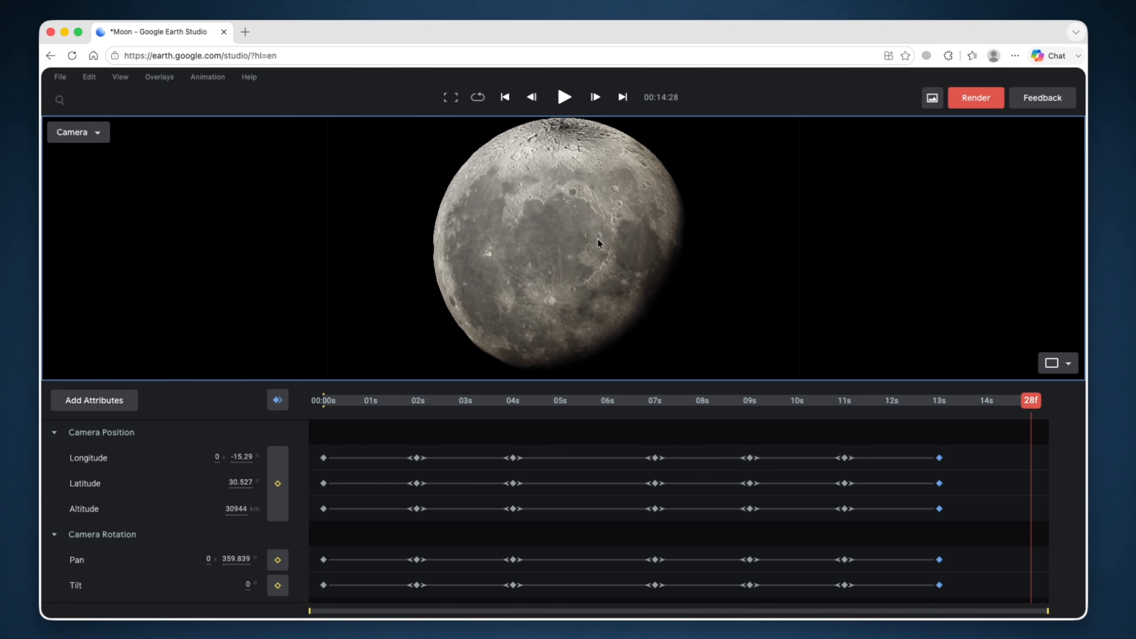
left_click(276, 405)
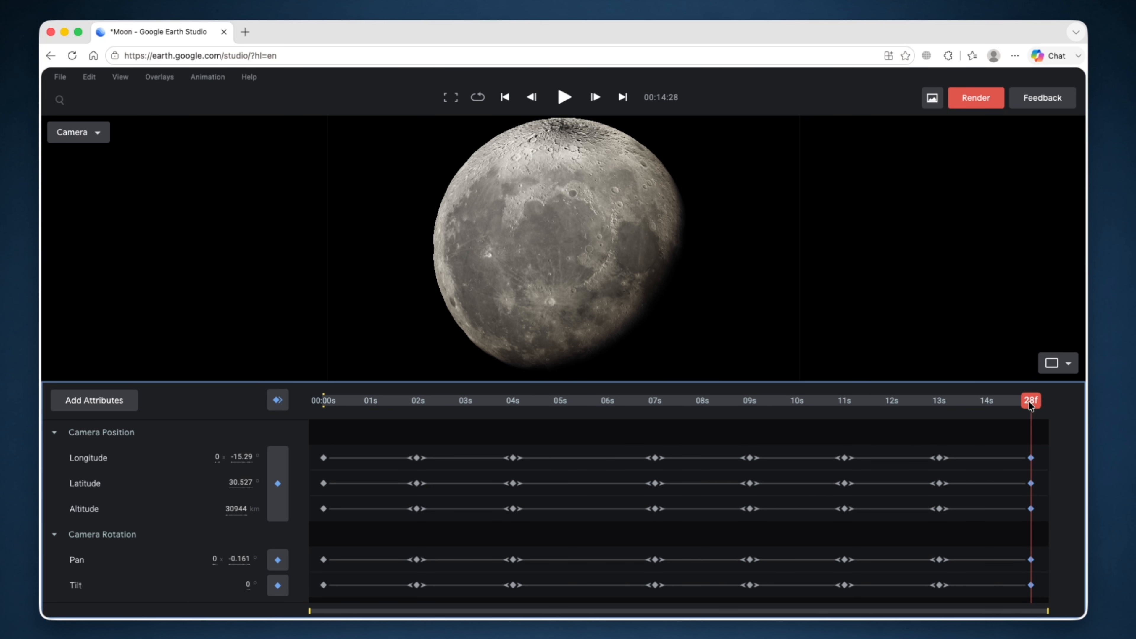
left_click_drag(1030, 405, 304, 402)
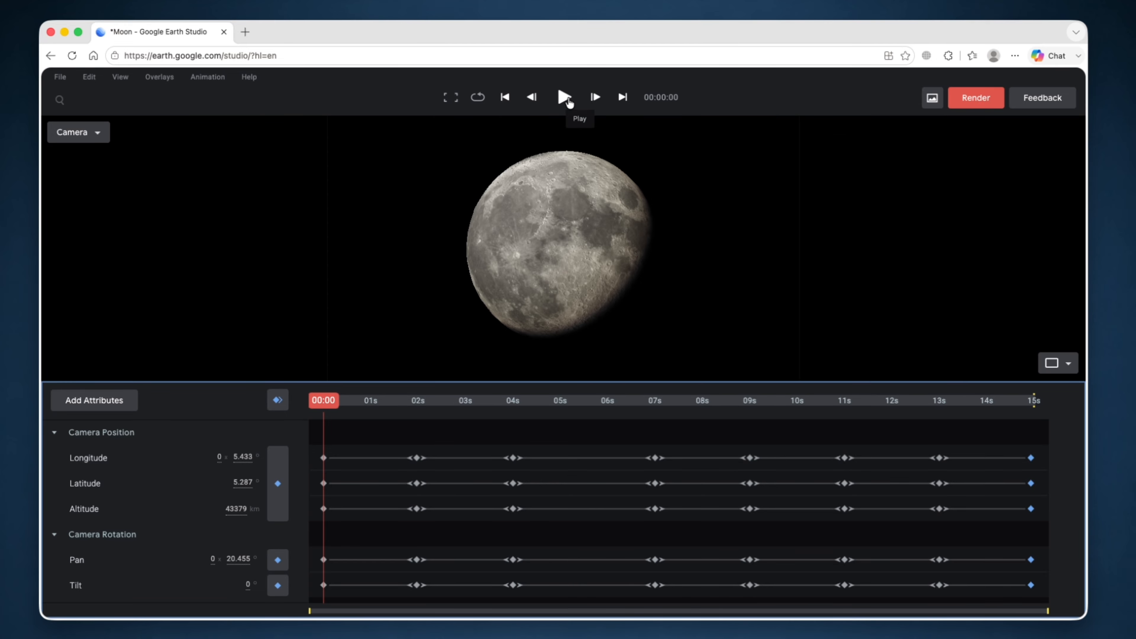
left_click(564, 98)
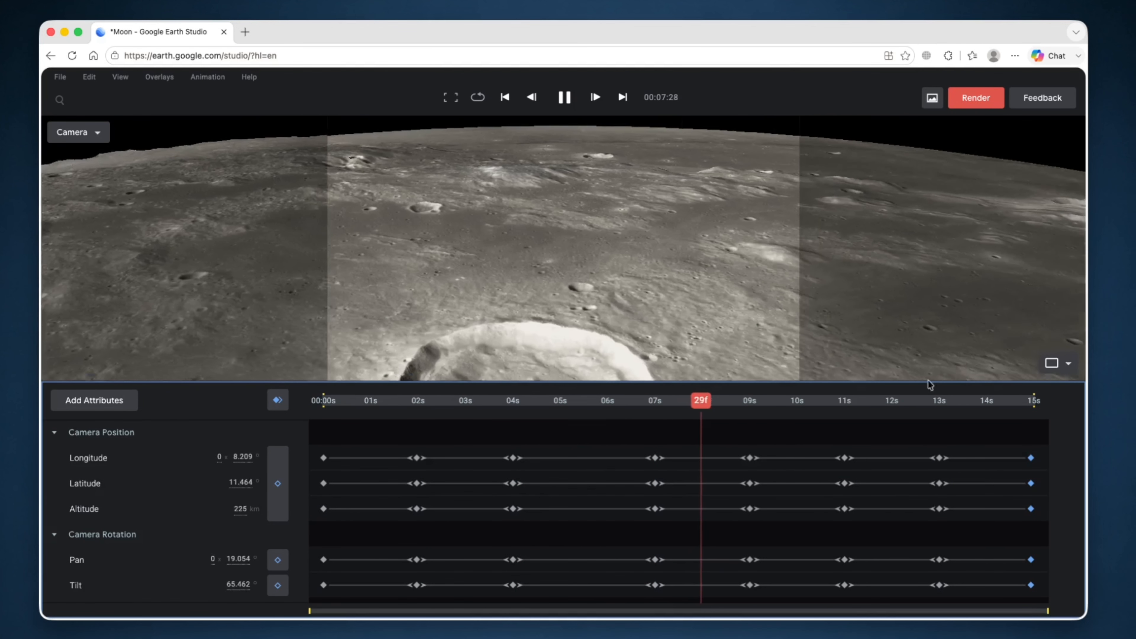
key("space")
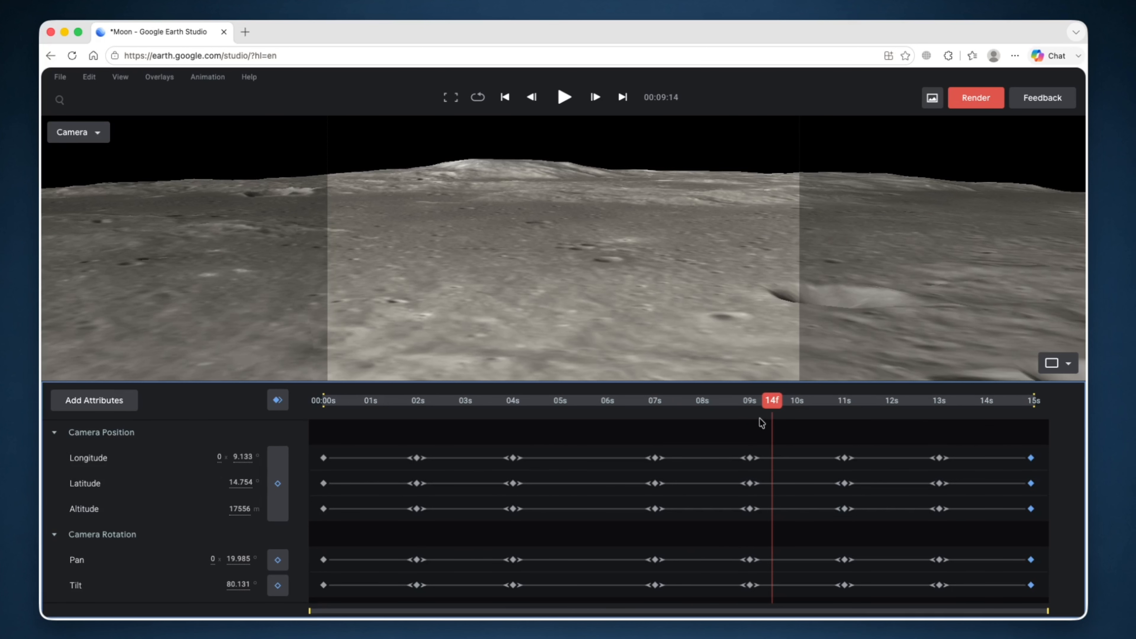
key("Home")
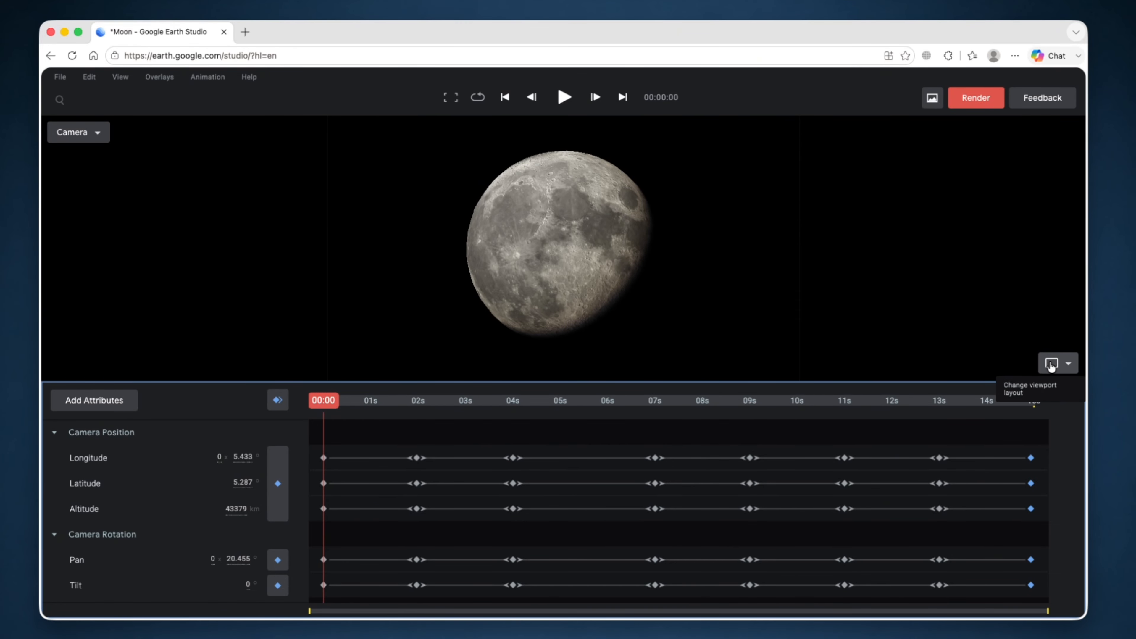
left_click(1052, 365)
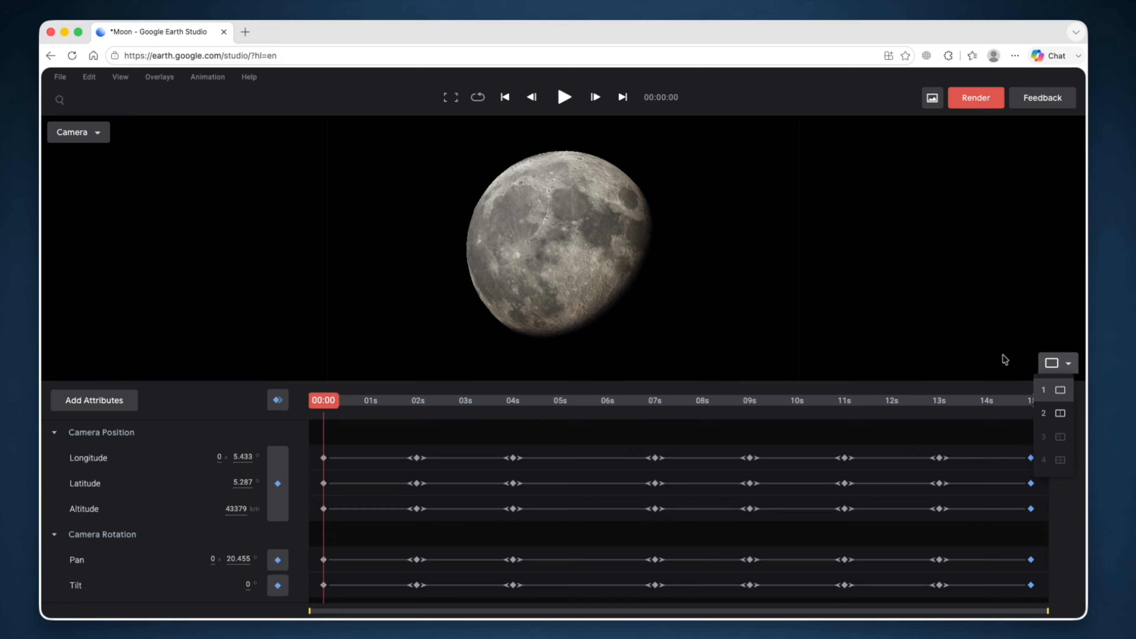
left_click(1060, 414)
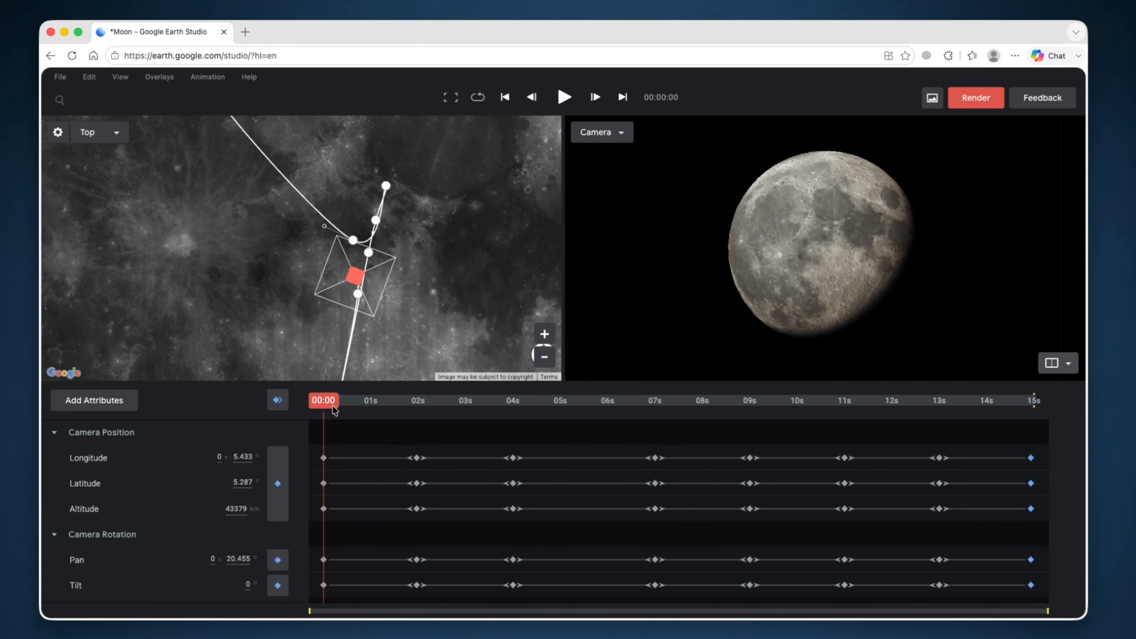
left_click(355, 408)
left_click_drag(357, 410, 489, 420)
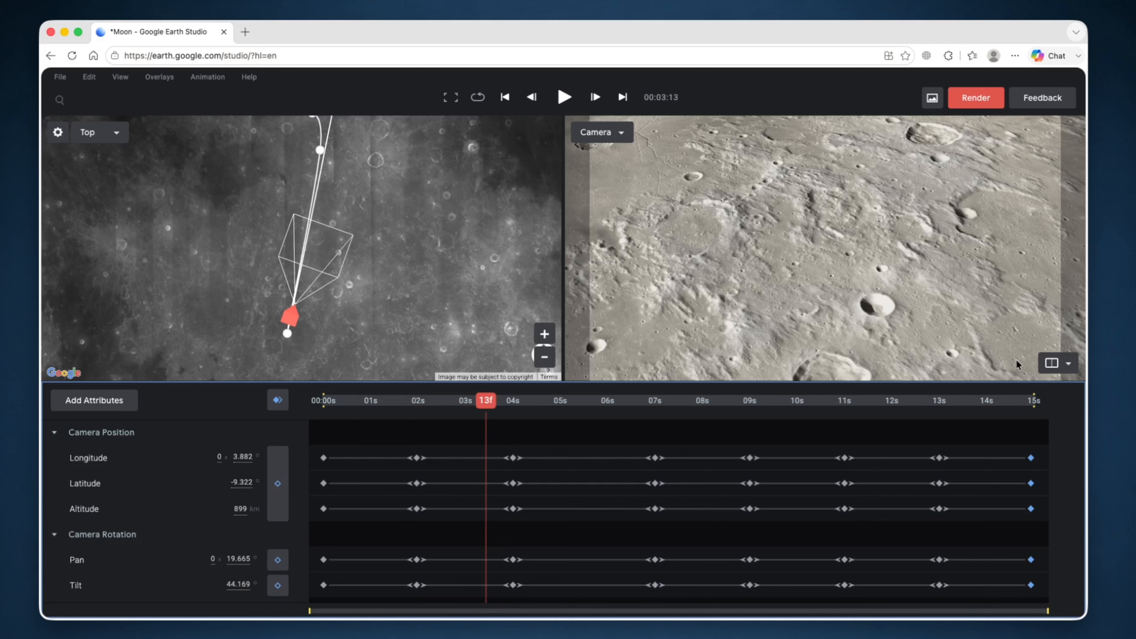
left_click(1072, 370)
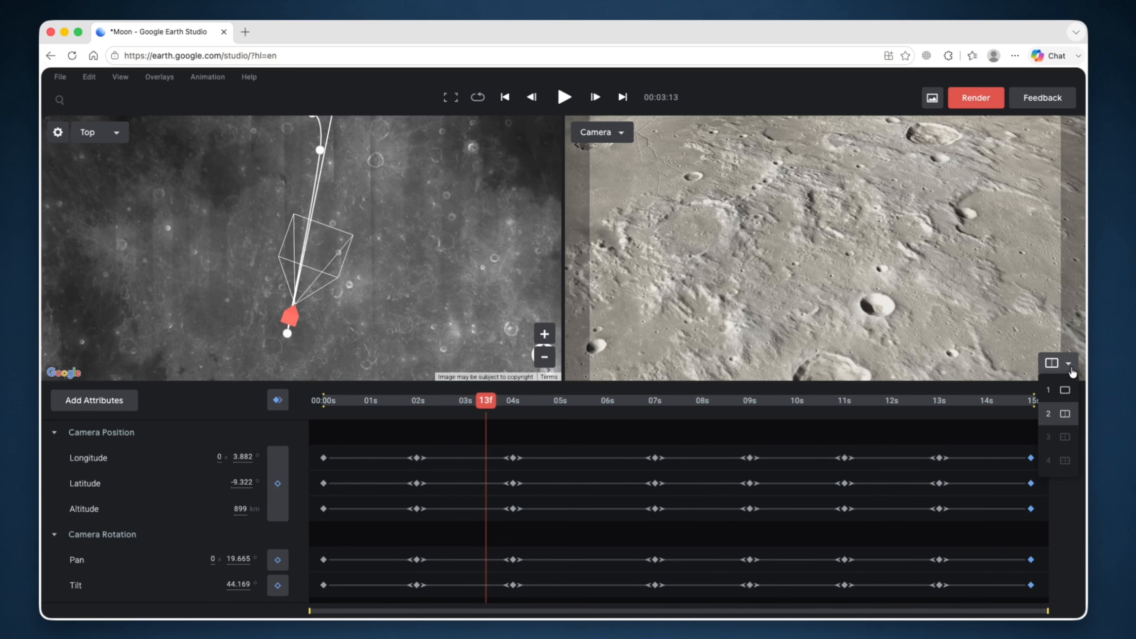
left_click(1067, 392)
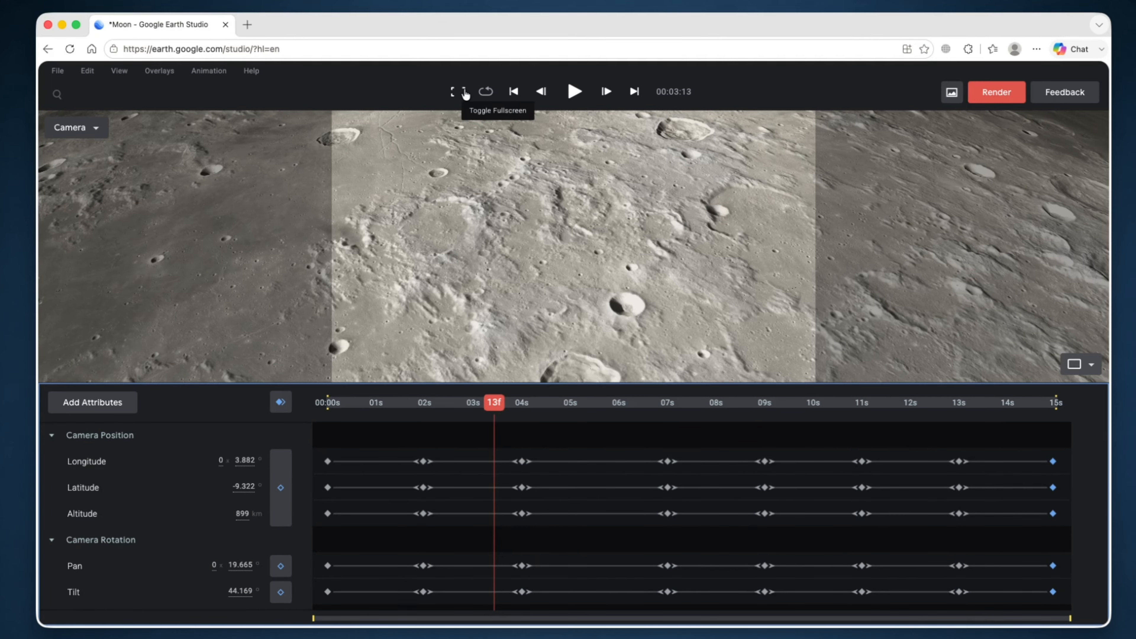
- Play the Moon flythrough from its first frame in a fullscreen preview
left_click(464, 92)
left_click_drag(291, 607, 57, 604)
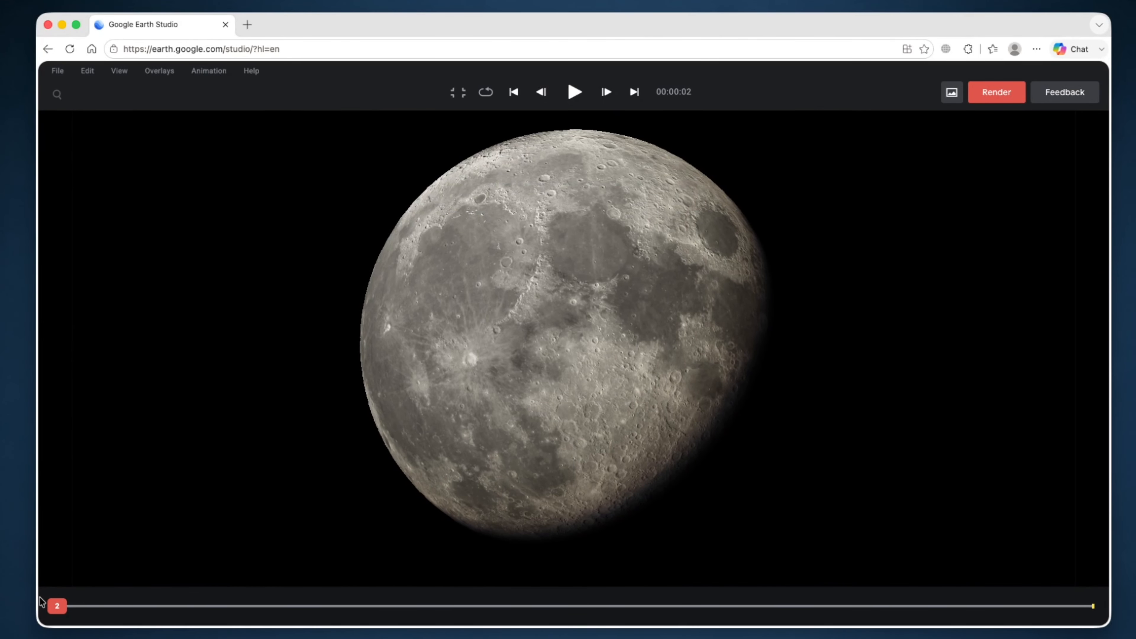
key("space")
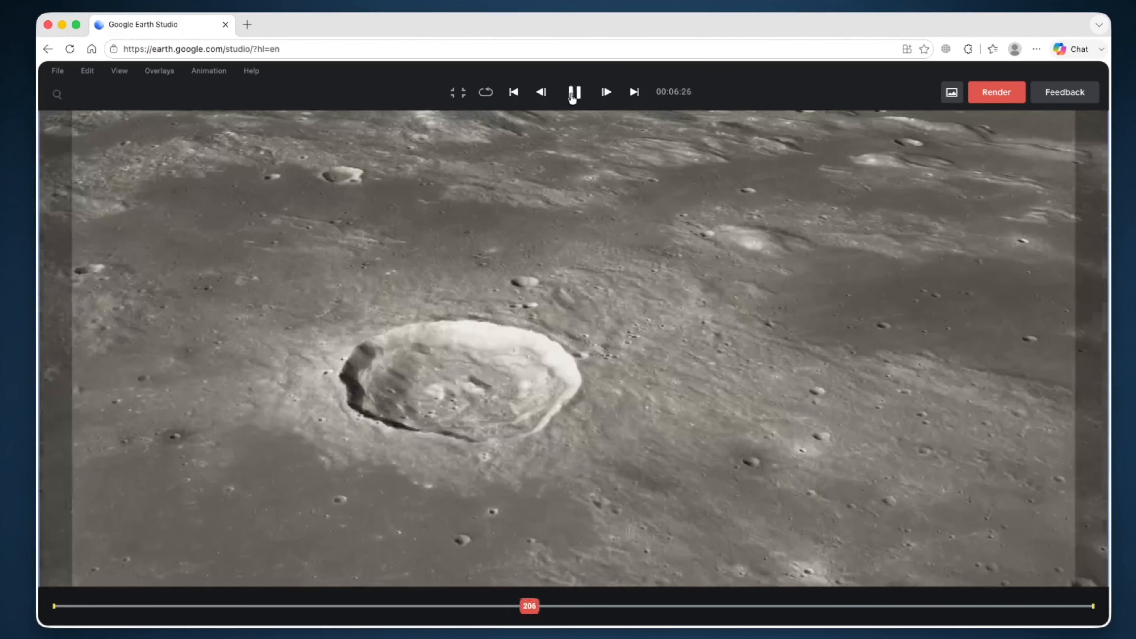
- Pause the Moon playback and open the Render dialog: 1920×1080 JPEG sequence, frames 0–450
left_click(574, 92)
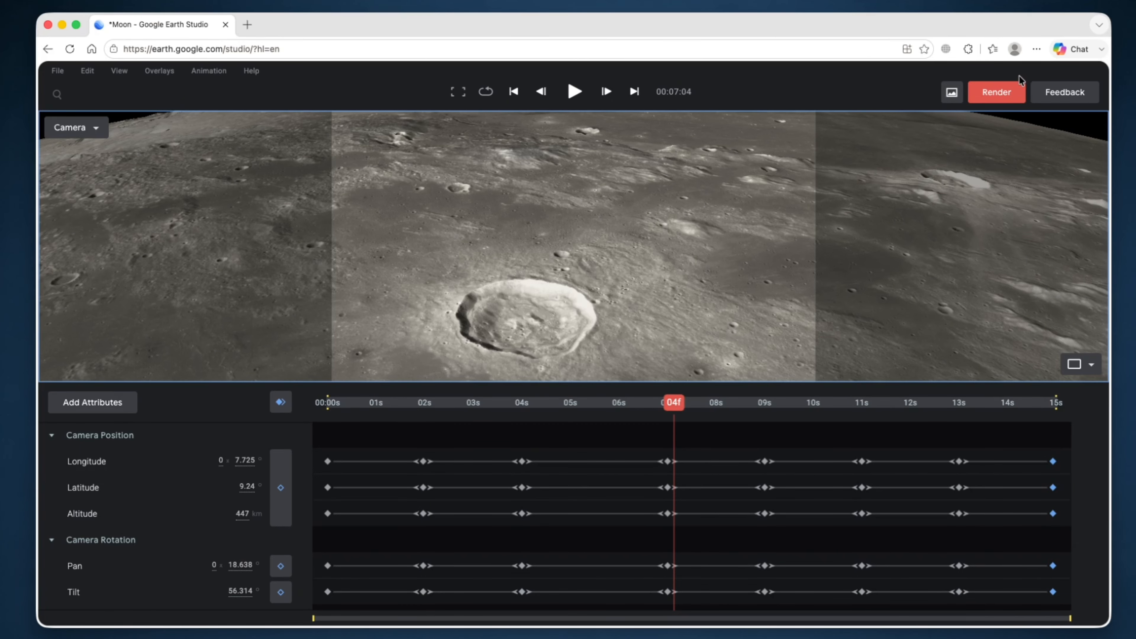
left_click(997, 93)
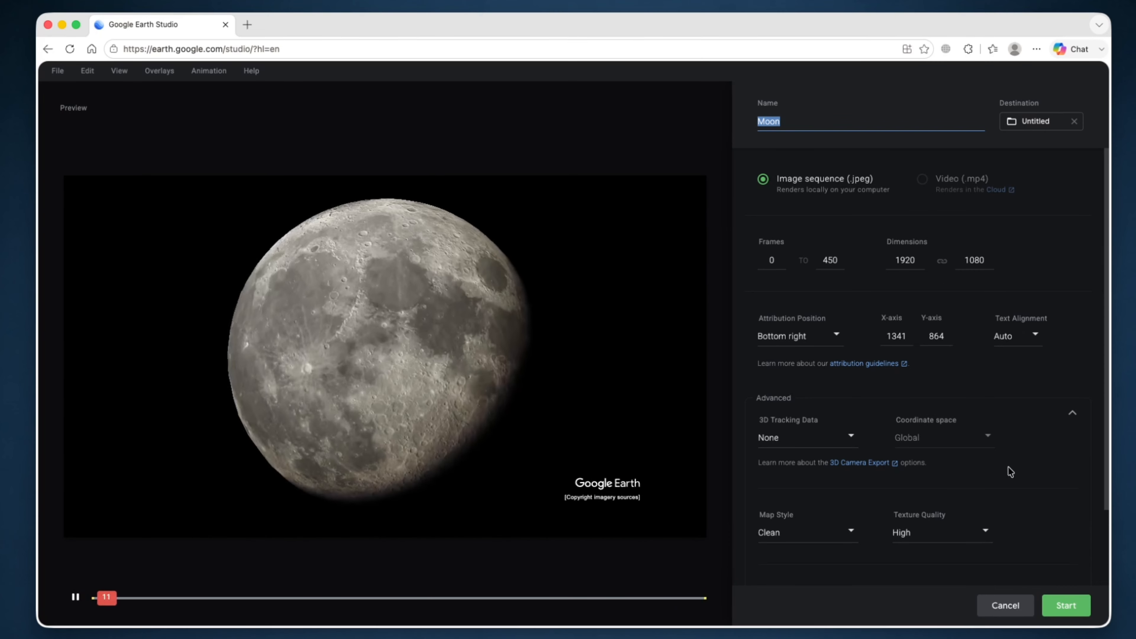
- Render the Moon JPEG frames into the Untitled folder, allowing file access, then reopen Render settings
left_click(1071, 606)
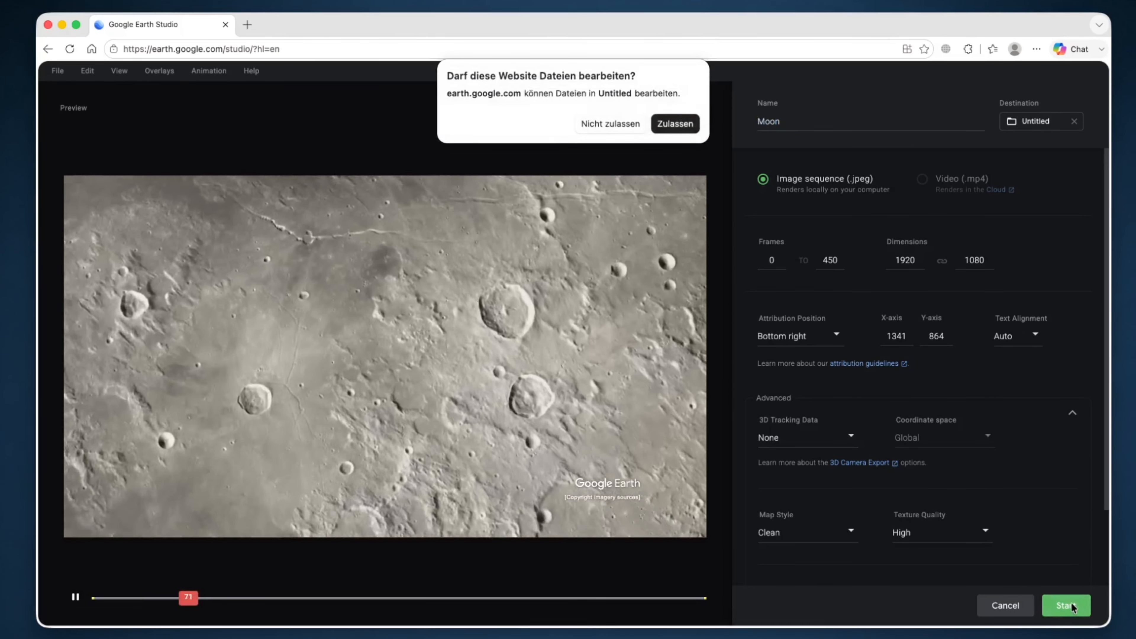
left_click(677, 125)
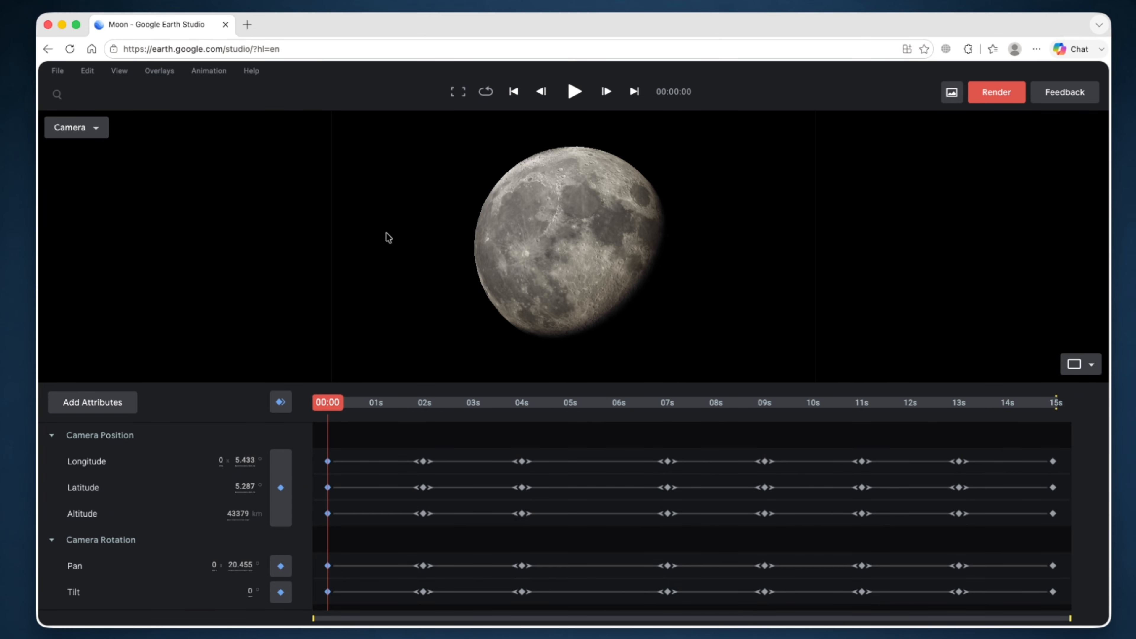
left_click(208, 72)
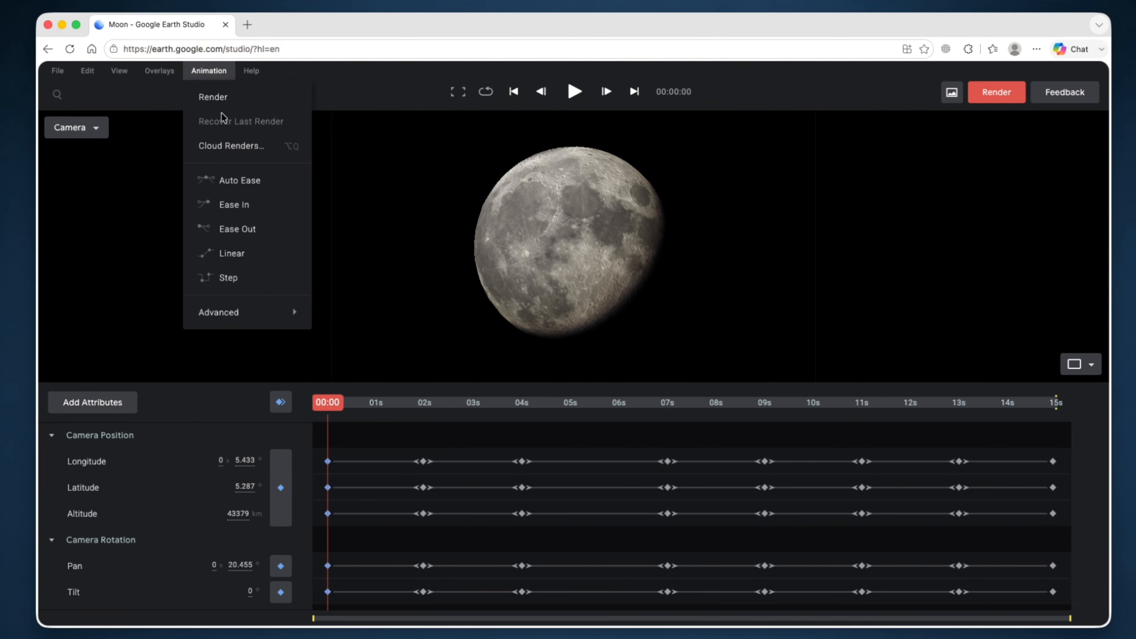
left_click(220, 97)
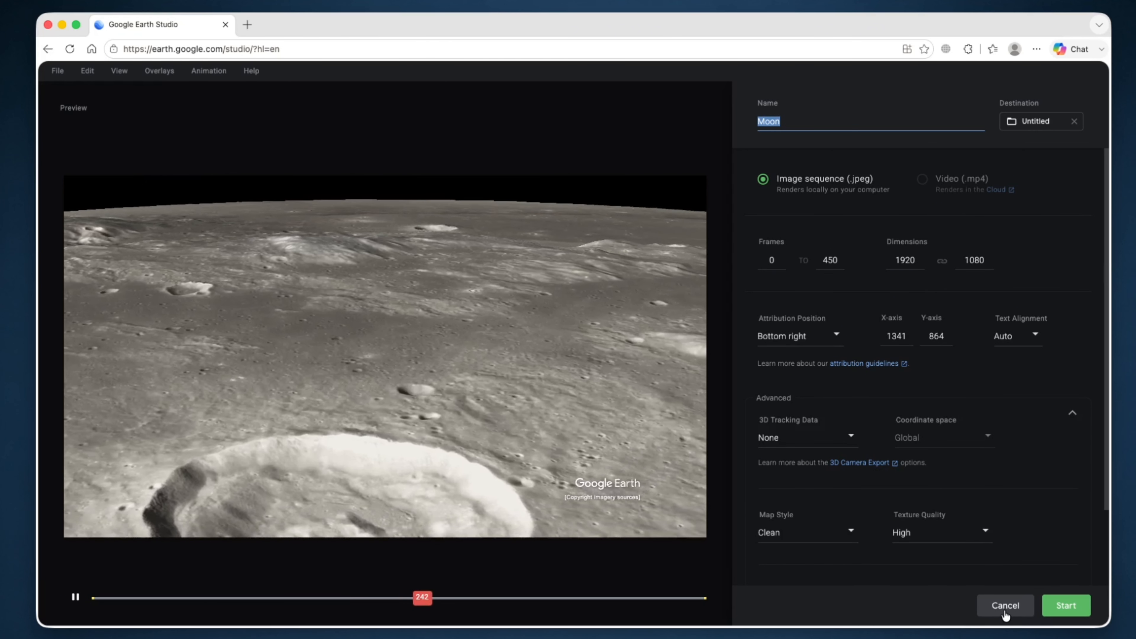
- Cancel the Render dialog to return to the Moon timeline at 00:09:10
left_click(1003, 609)
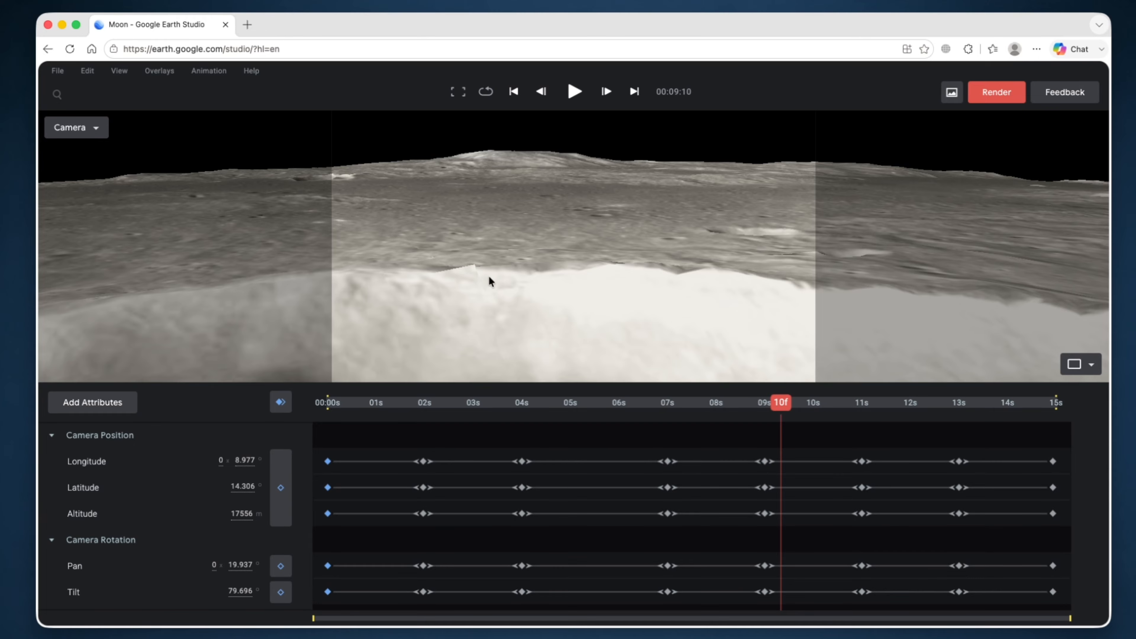
left_click(453, 95)
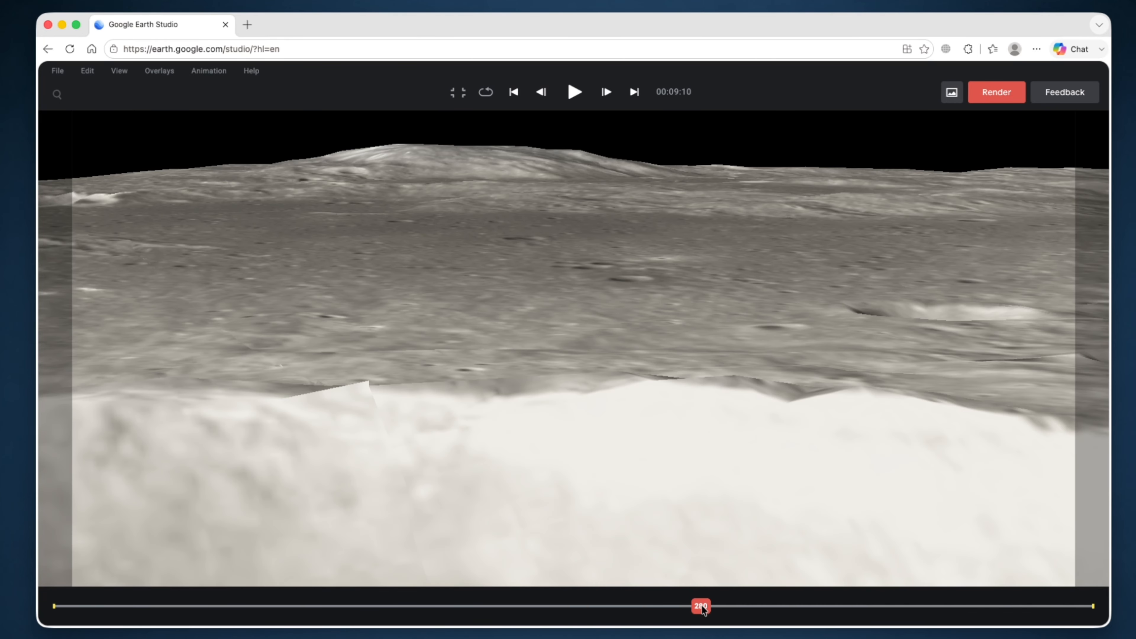
left_click_drag(701, 609, 25, 591)
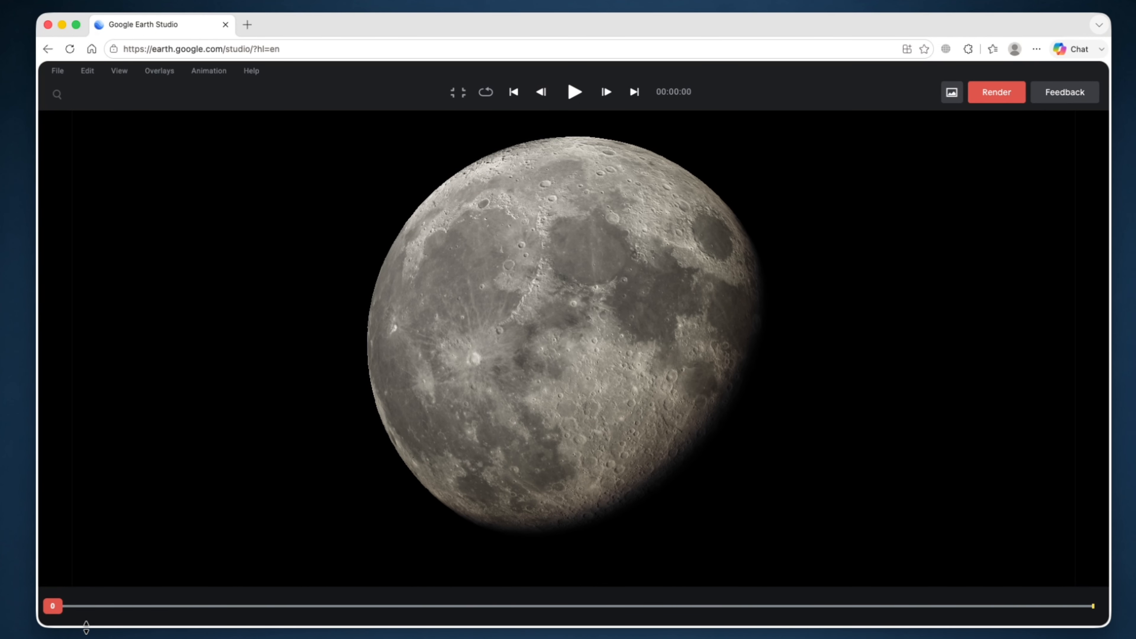
key("space")
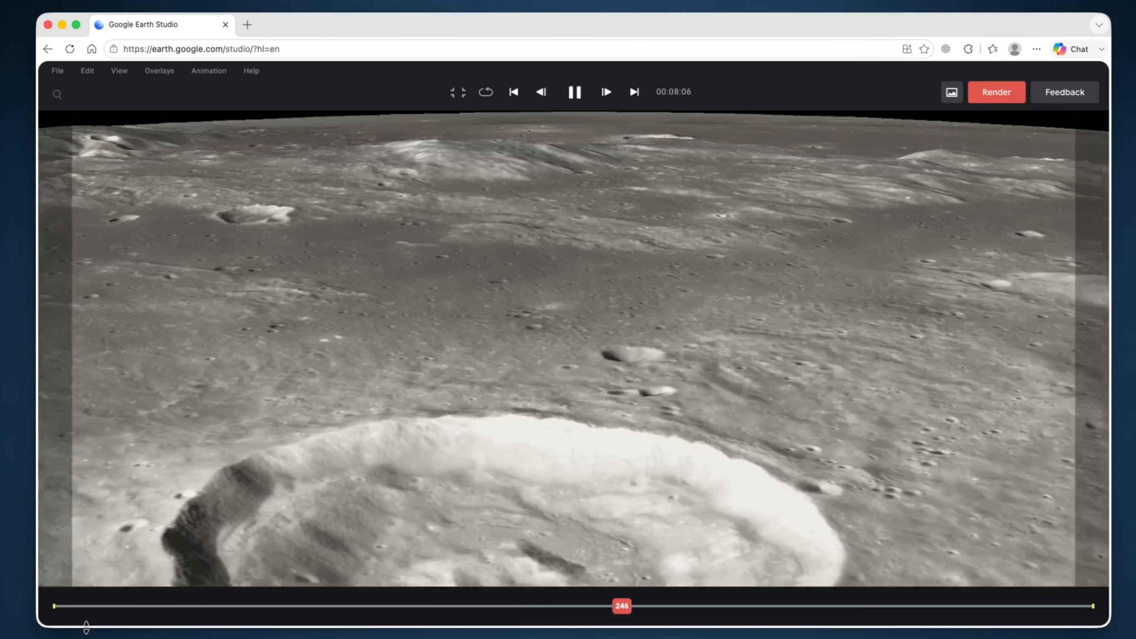
key("space")
key("Escape")
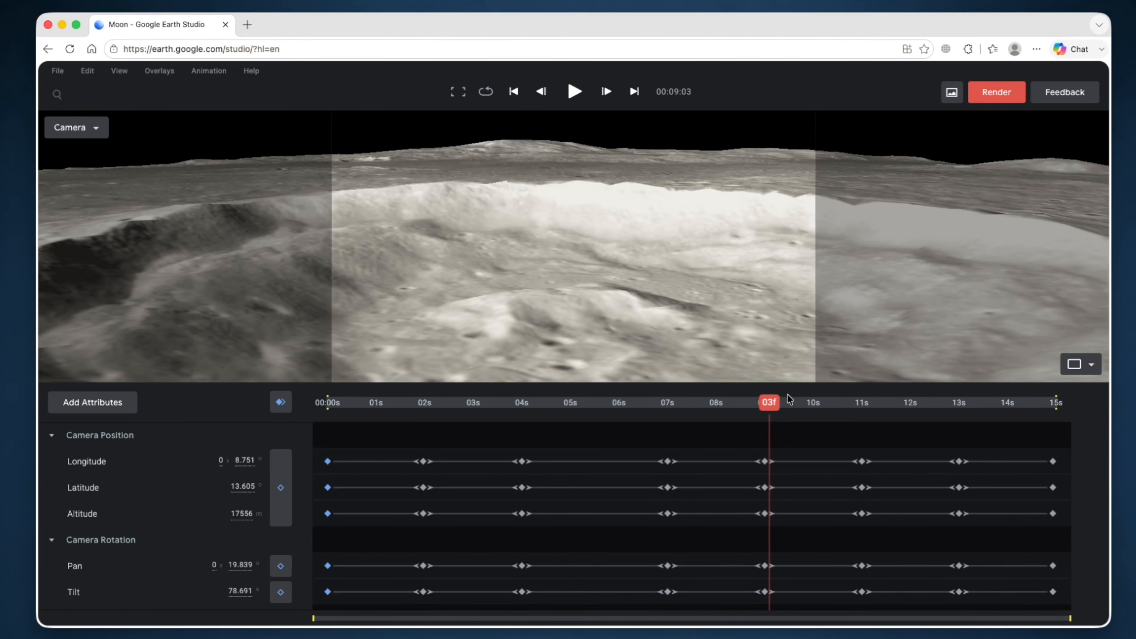
left_click_drag(780, 405, 312, 418)
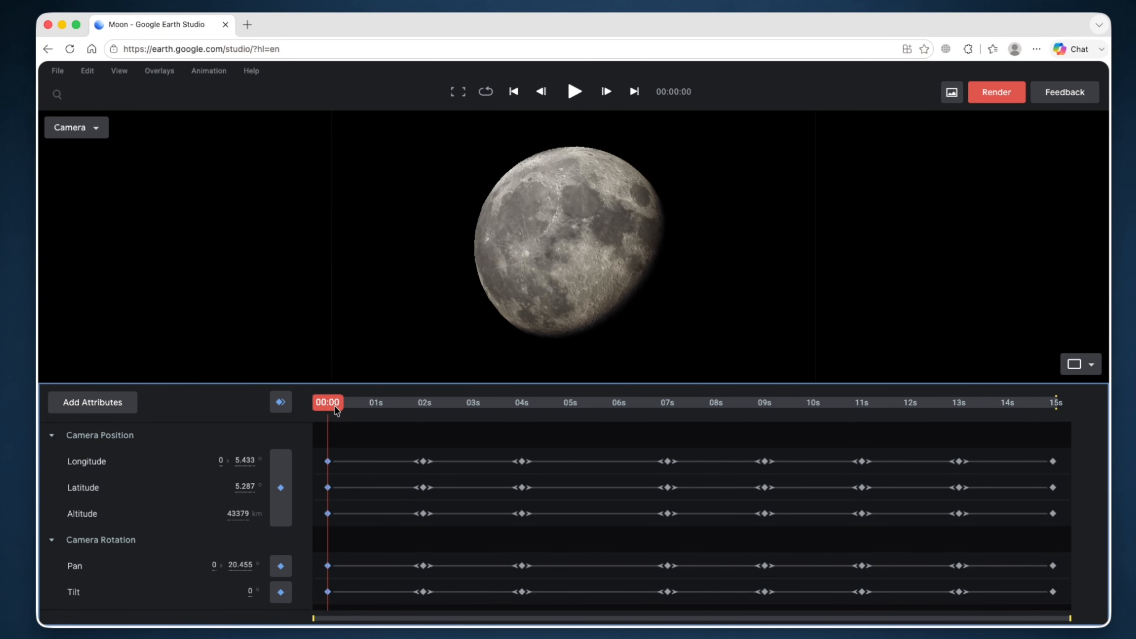
mouse_move(337, 408)
left_mouse_down()
mouse_move(473, 419)
mouse_move(1054, 405)
mouse_move(738, 418)
mouse_move(327, 397)
left_mouse_up()
left_click(87, 74)
- Create a blank project named Mars on the Mars world, lasting 00:15:00, and open it
left_click(66, 76)
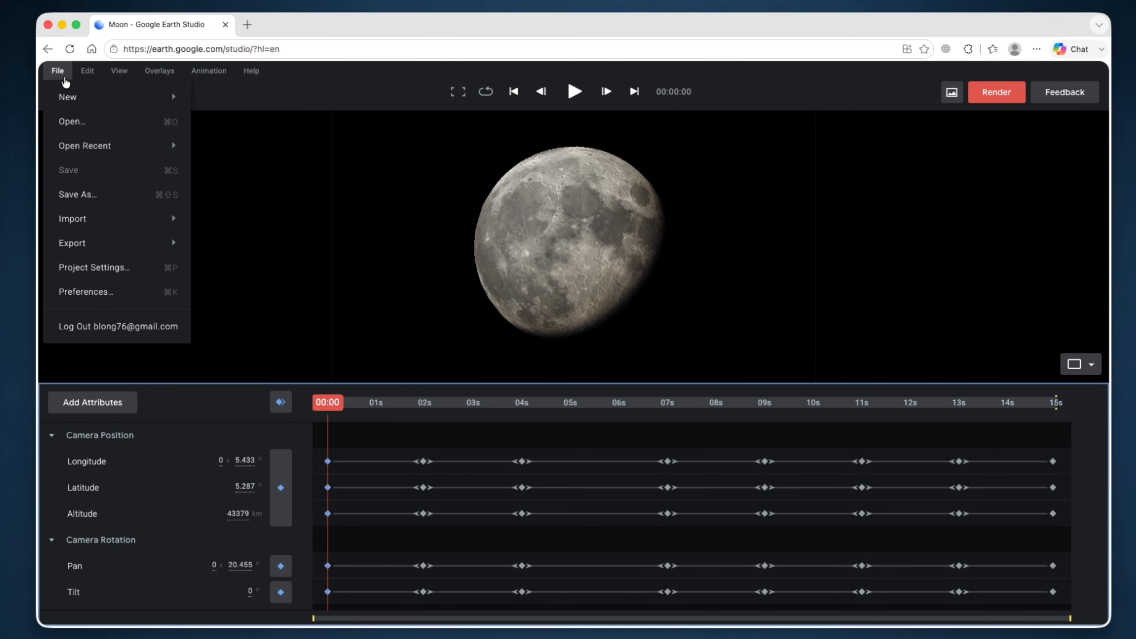
mouse_move(75, 108)
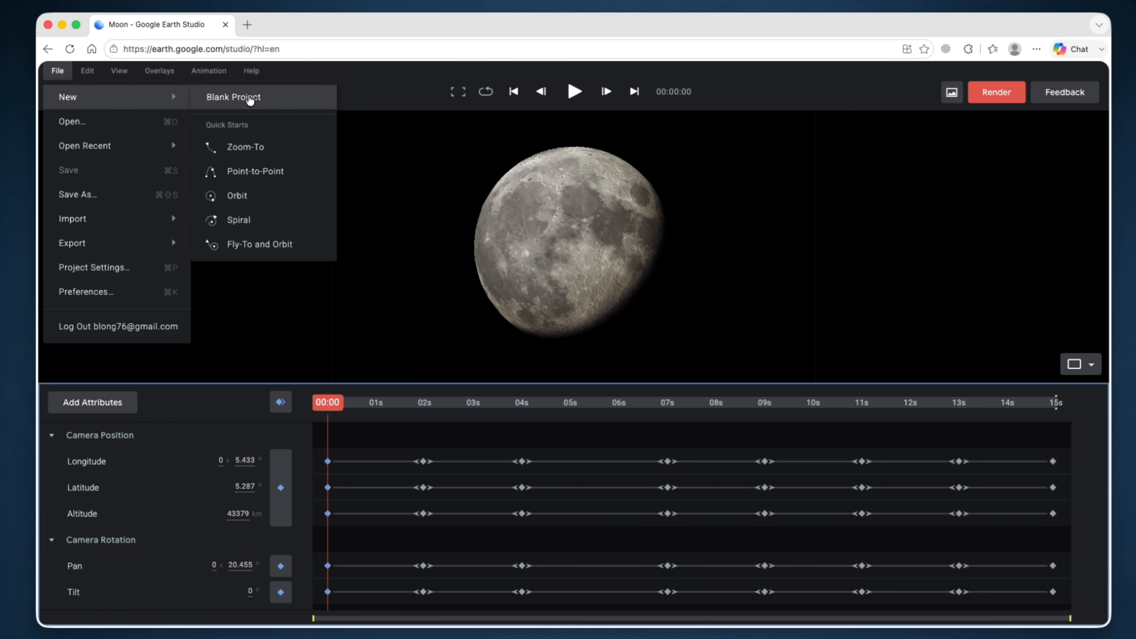
left_click(250, 97)
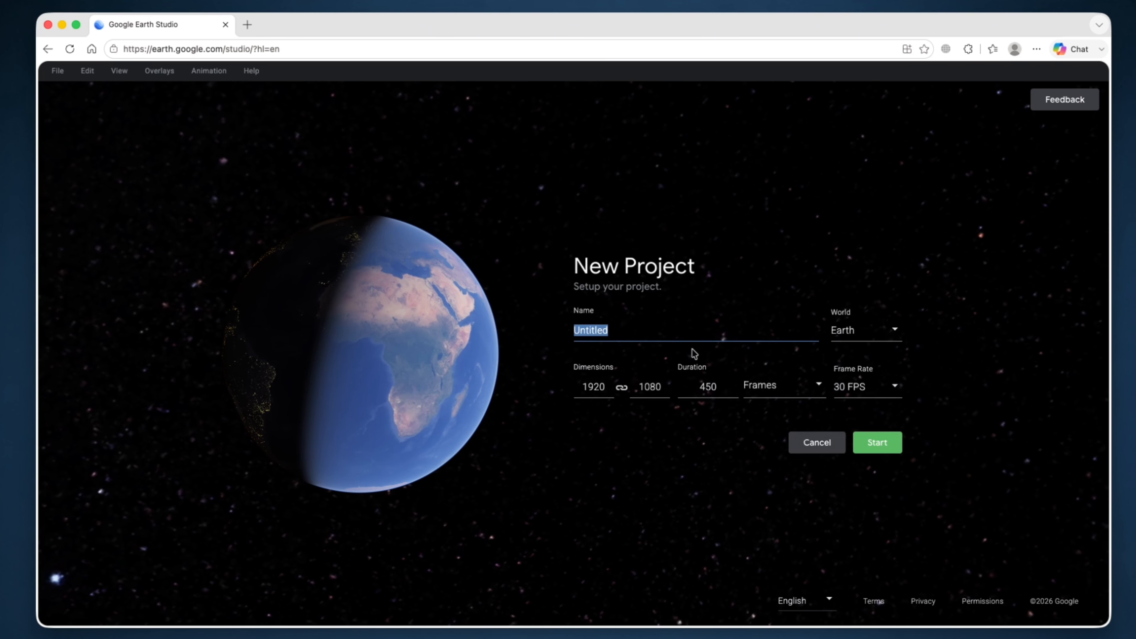
type("Mars")
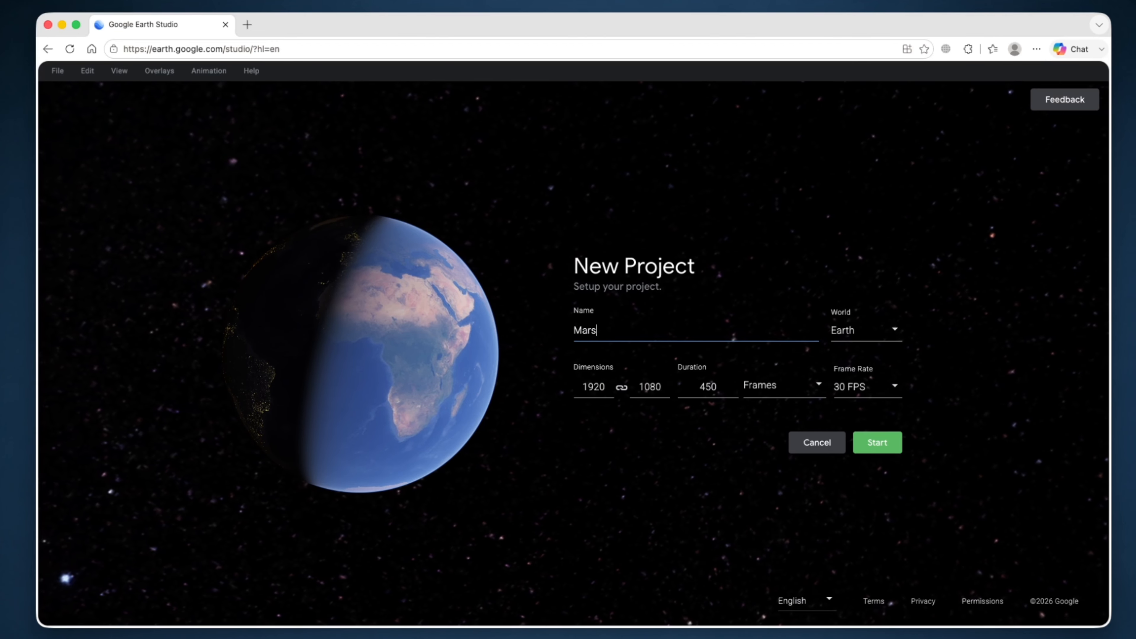
left_click(879, 342)
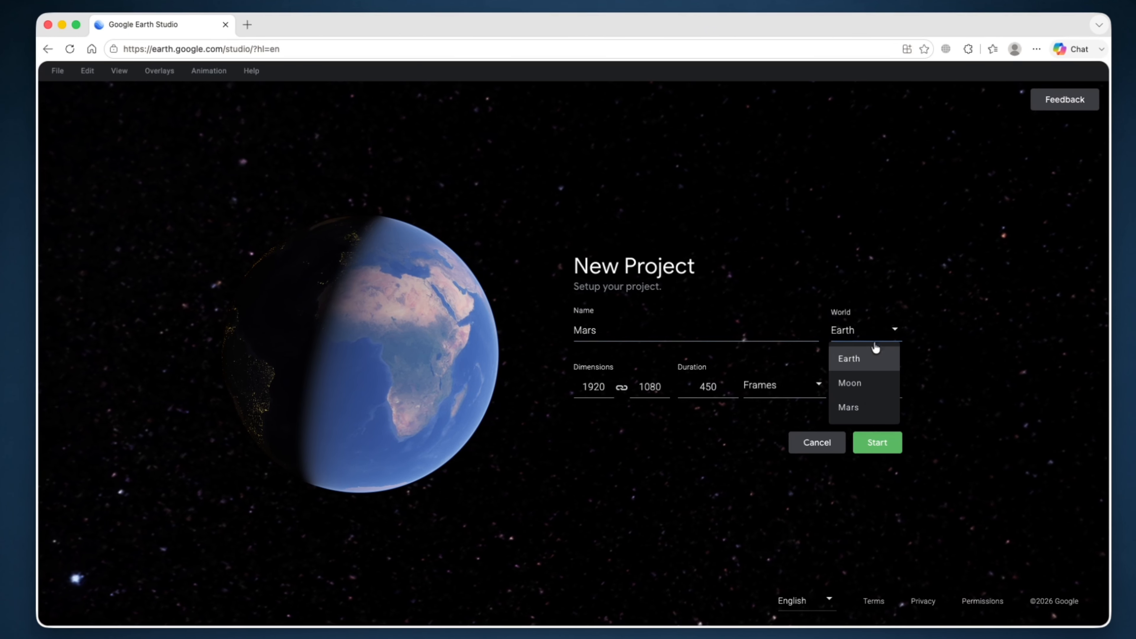
left_click(871, 408)
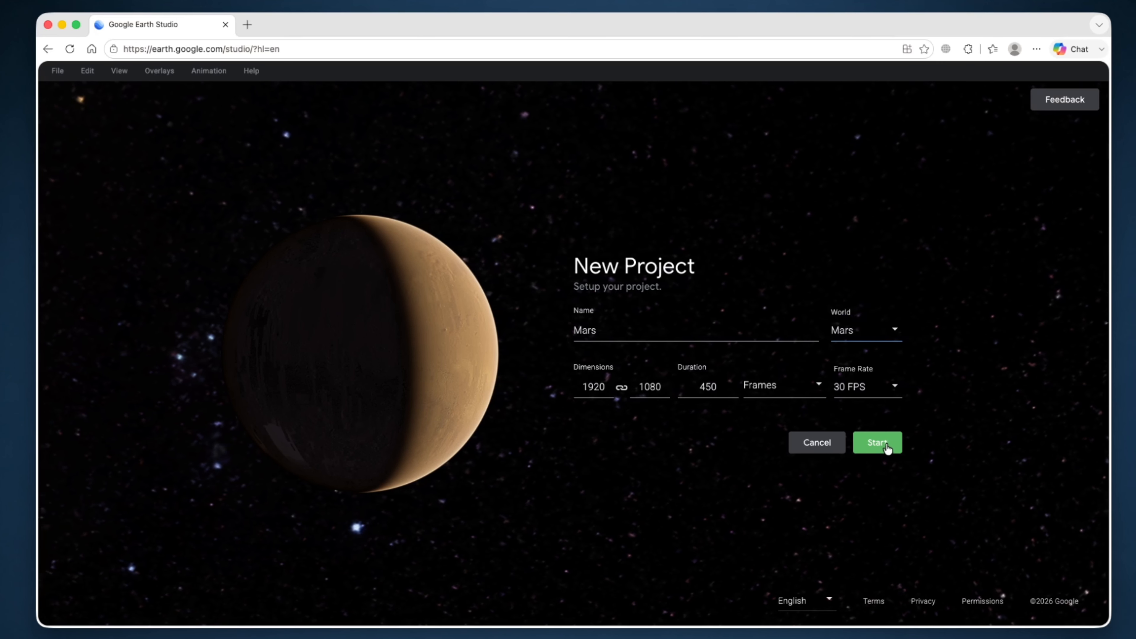
left_click(813, 390)
left_click(790, 442)
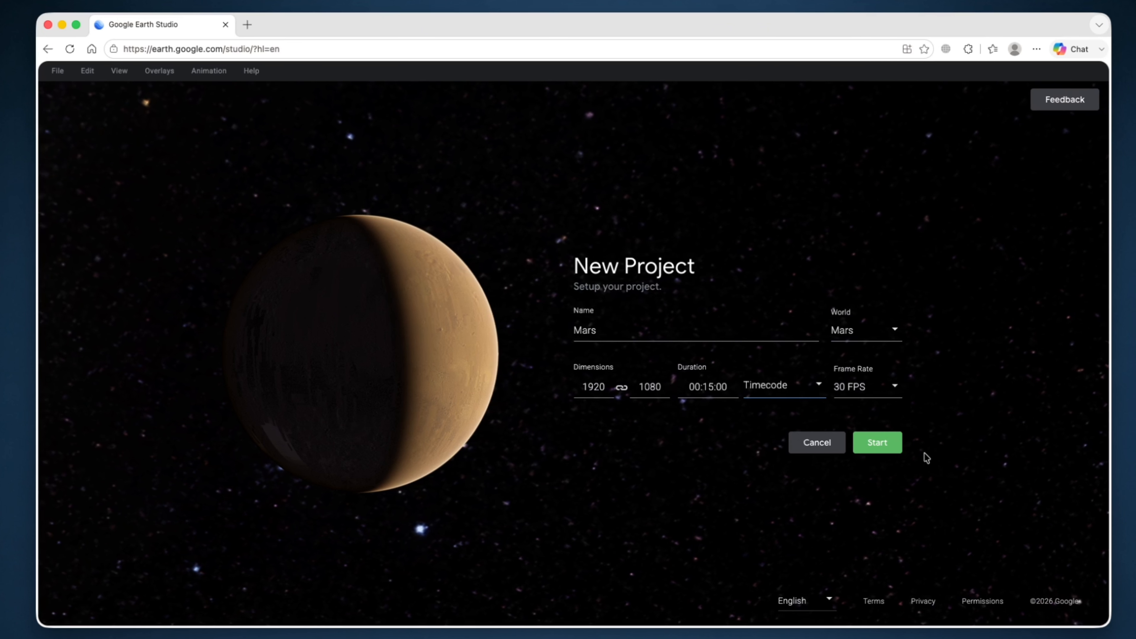
left_click(879, 445)
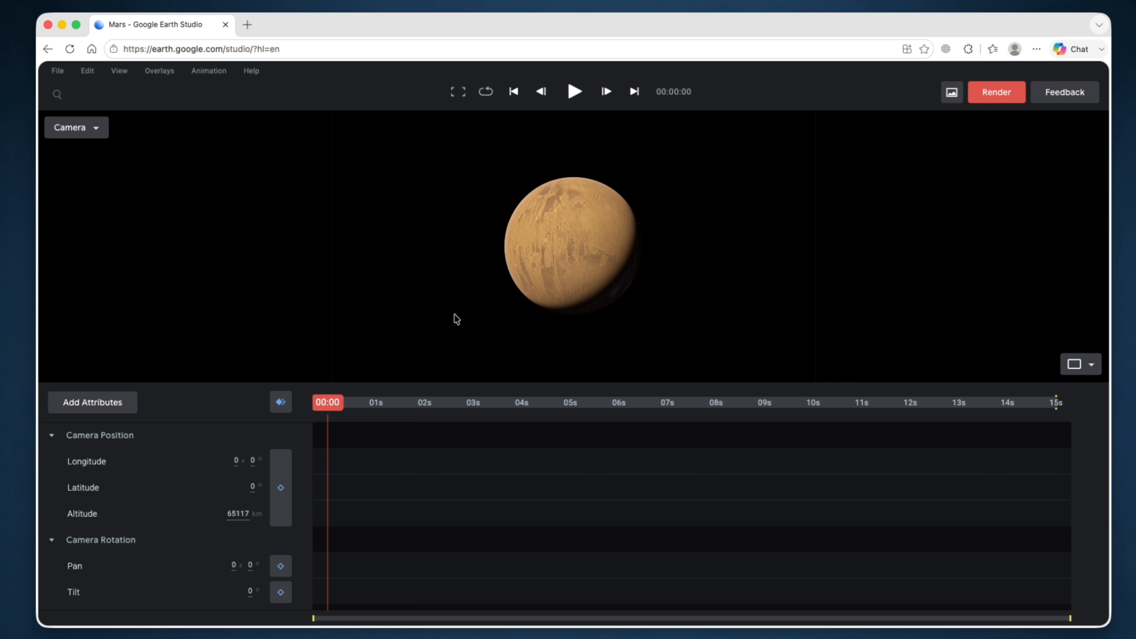
- Keyframe the whole Mars globe at 00:00, then zoom toward the surface around 2 seconds
left_click(281, 403)
left_click_drag(335, 403, 423, 402)
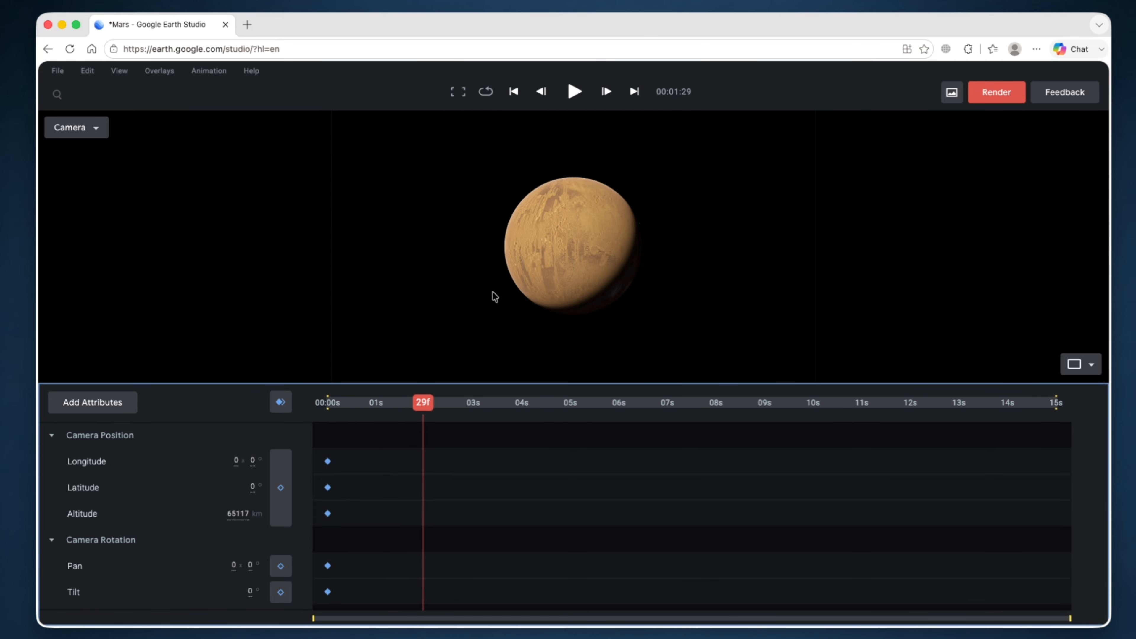
scroll(590, 254, "up", 5)
scroll(576, 244, "up", 5)
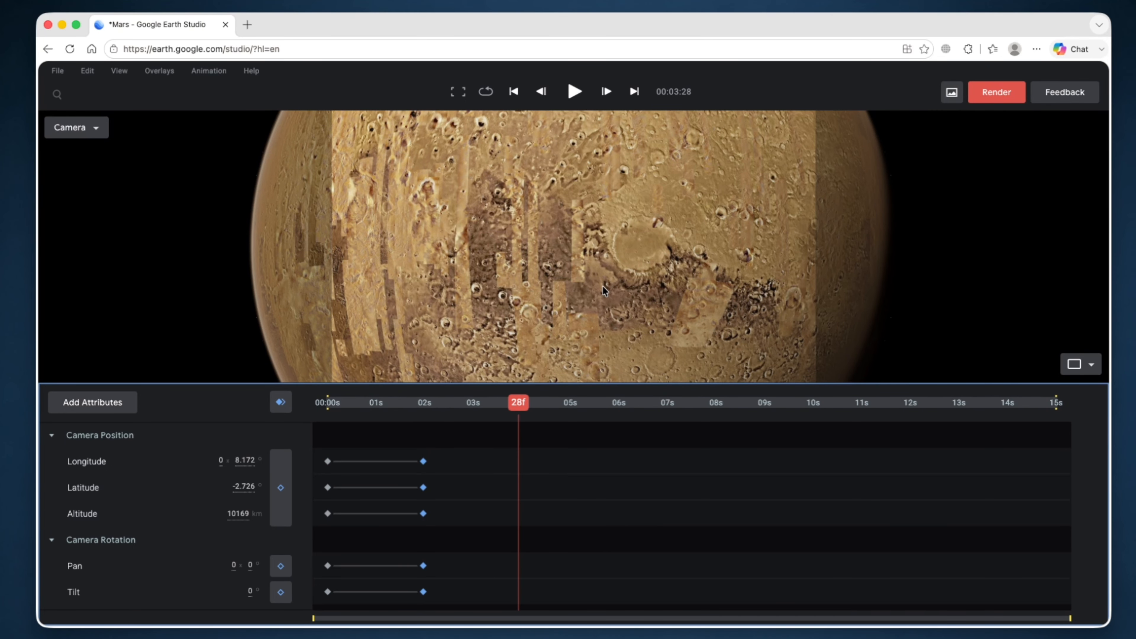
scroll(602, 288, "up", 10)
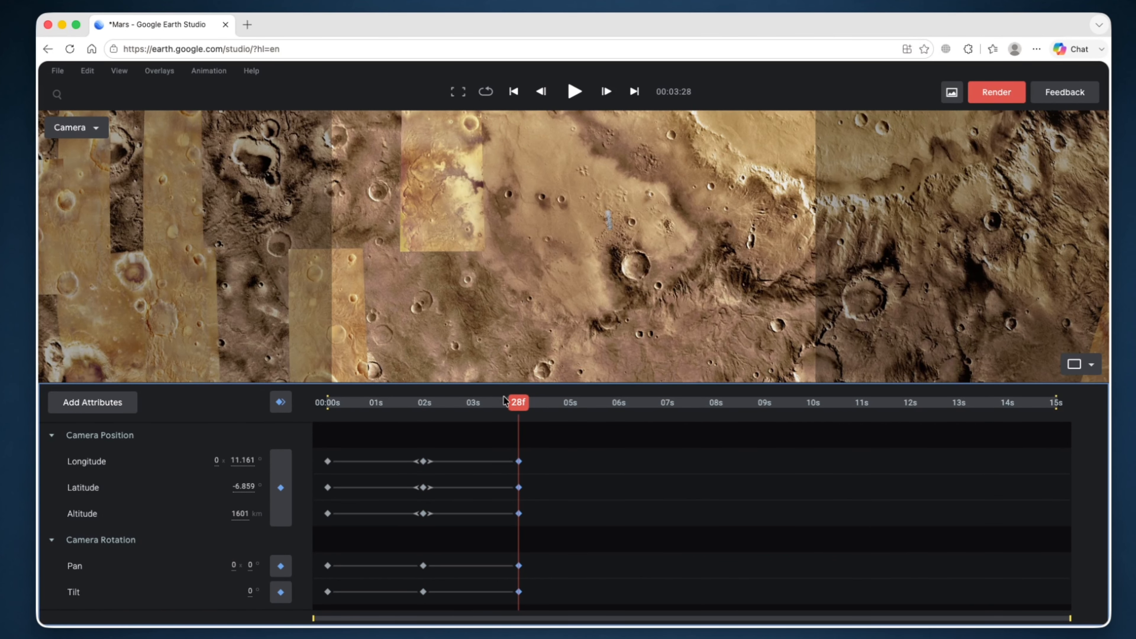
- At 6 seconds tilt toward the horizon and keyframe, then zoom lower and tilt further over the craters
left_click_drag(525, 410, 629, 411)
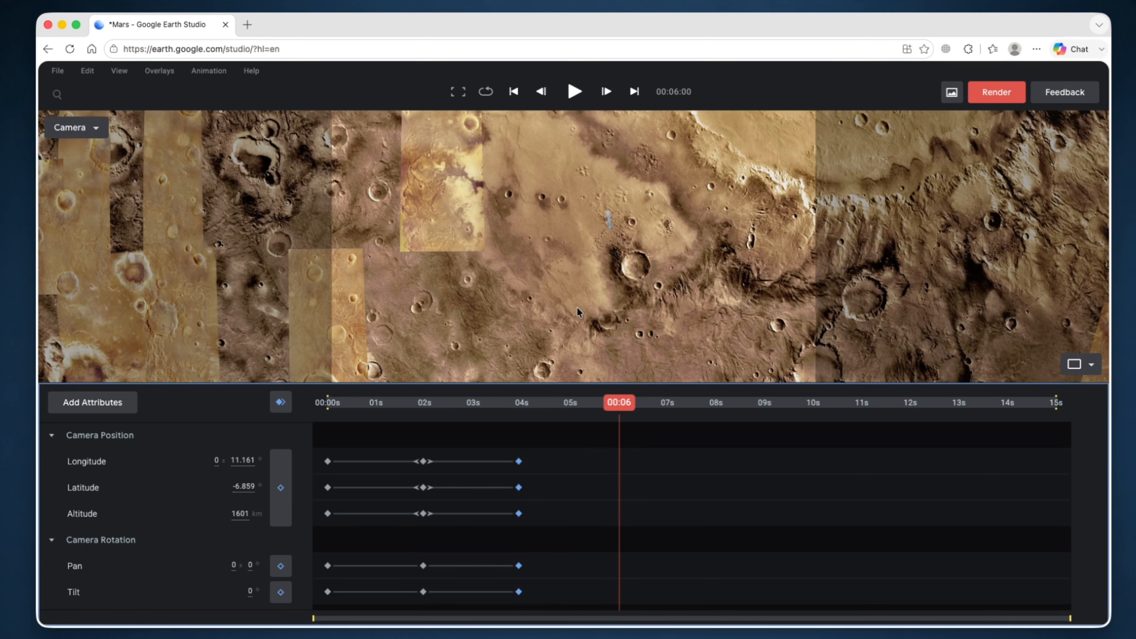
left_click_drag(579, 310, 581, 244, "shift")
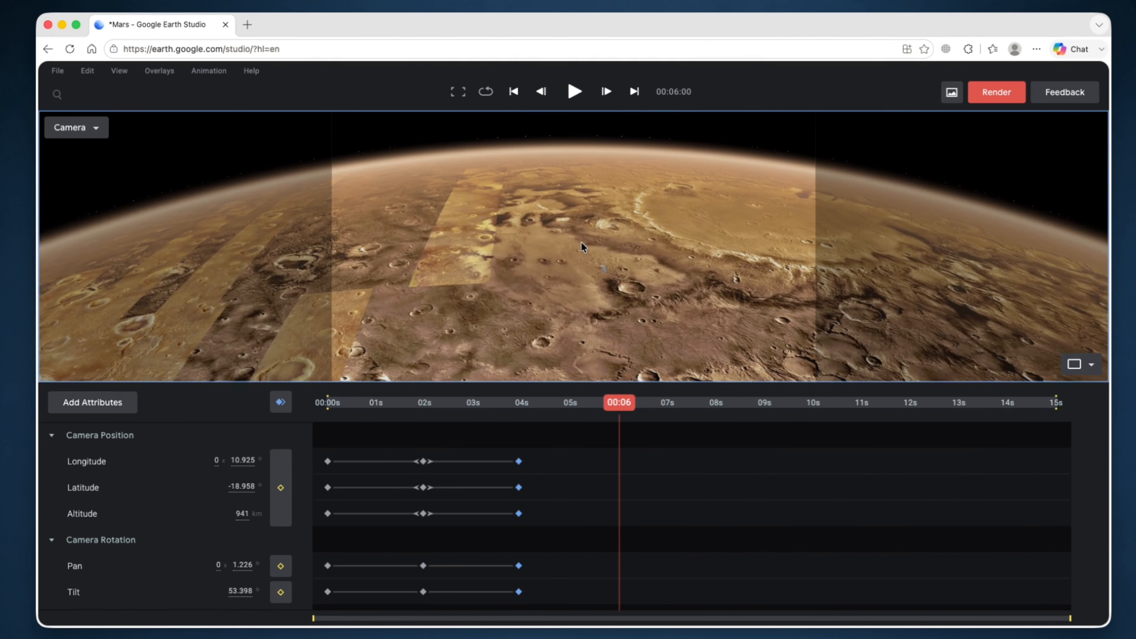
left_click(281, 403)
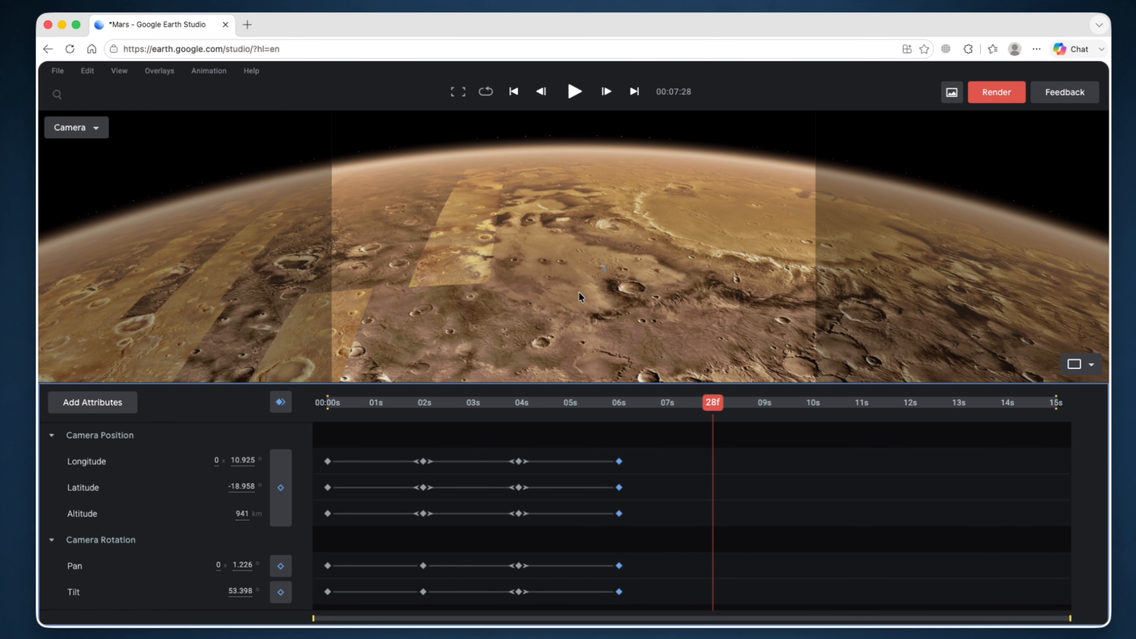
scroll(579, 292, "up", 5)
scroll(581, 295, "up", 5)
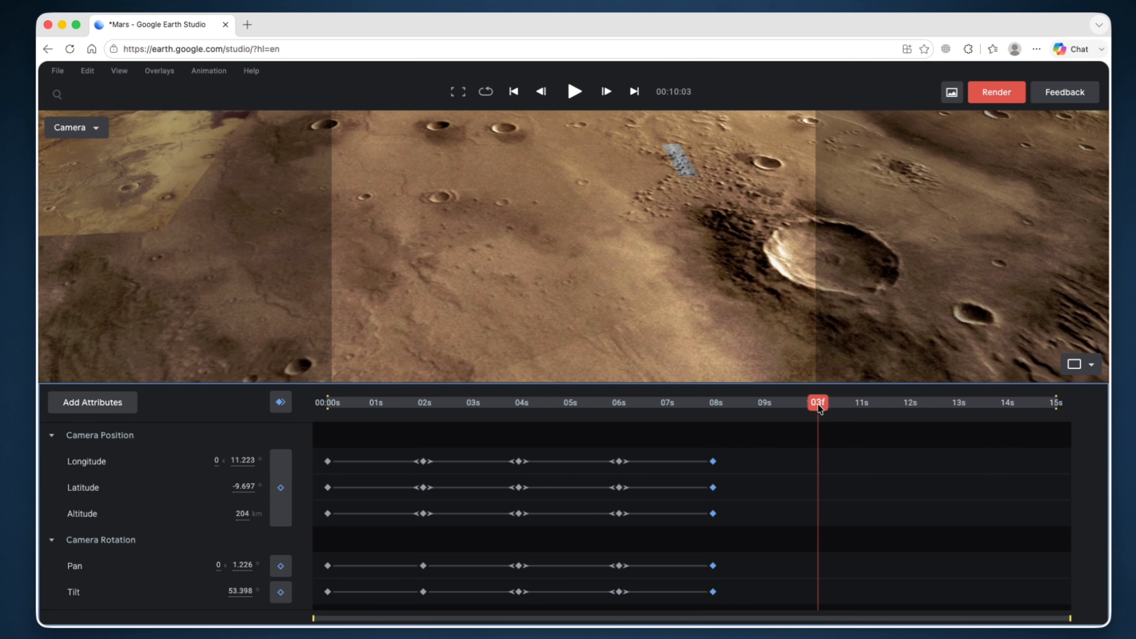
left_click_drag(718, 317, 846, 256, "shift")
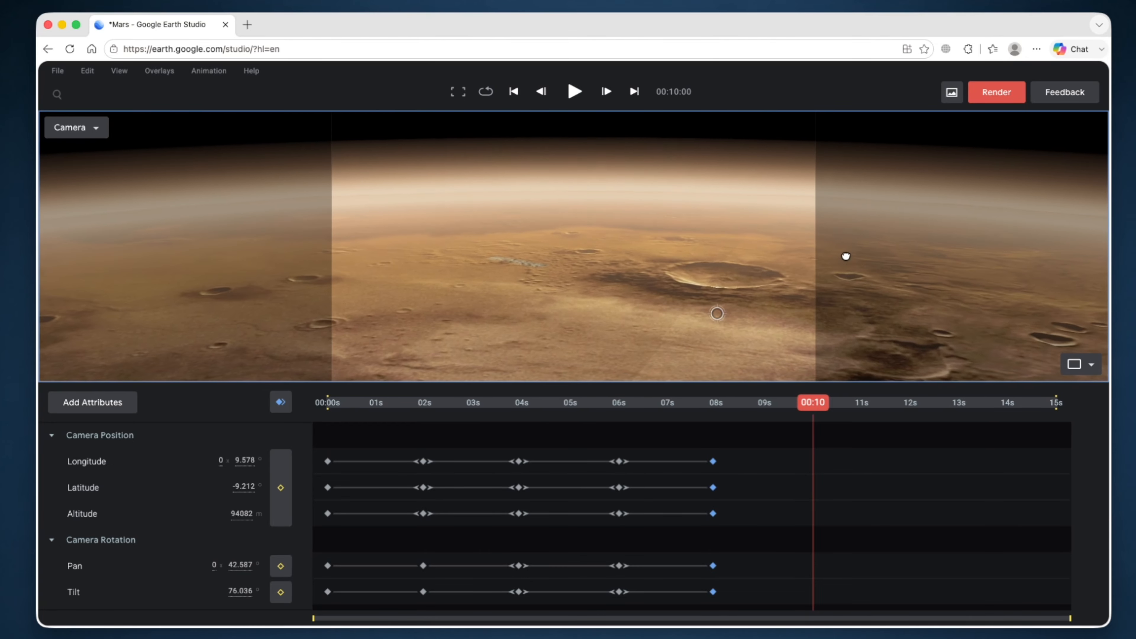
- Keyframe at 10 seconds, orbit around the crater and pull back slightly, keyframing again at 12 seconds
left_click(281, 402)
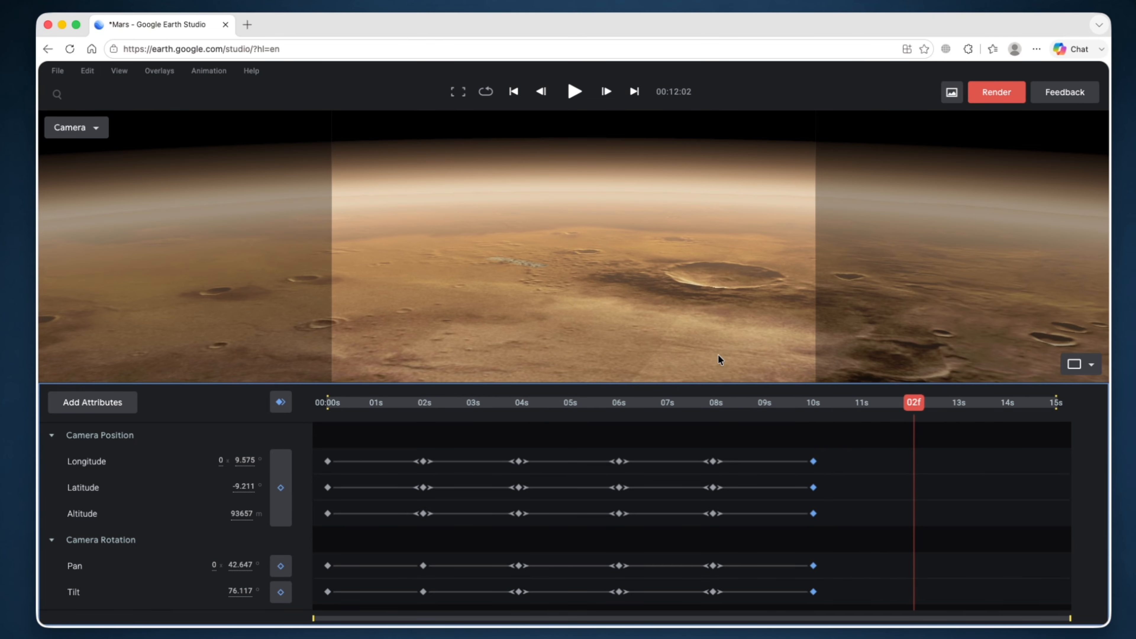
left_click_drag(724, 338, 573, 370)
left_click_drag(615, 327, 672, 311, "shift")
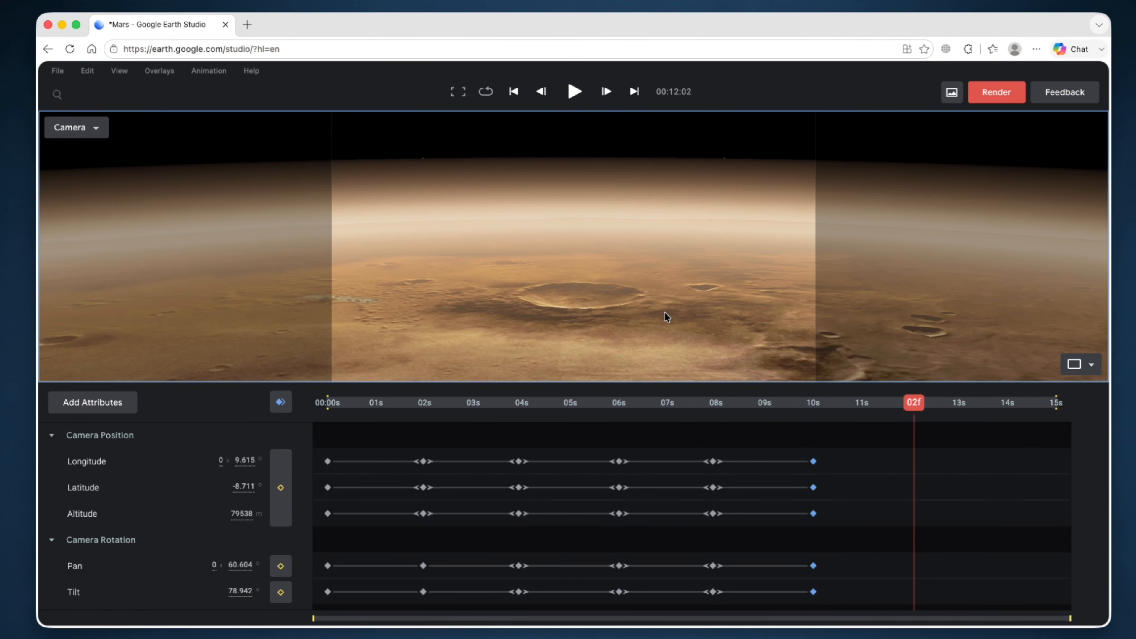
scroll(665, 312, "down", 5)
scroll(664, 314, "down", 4)
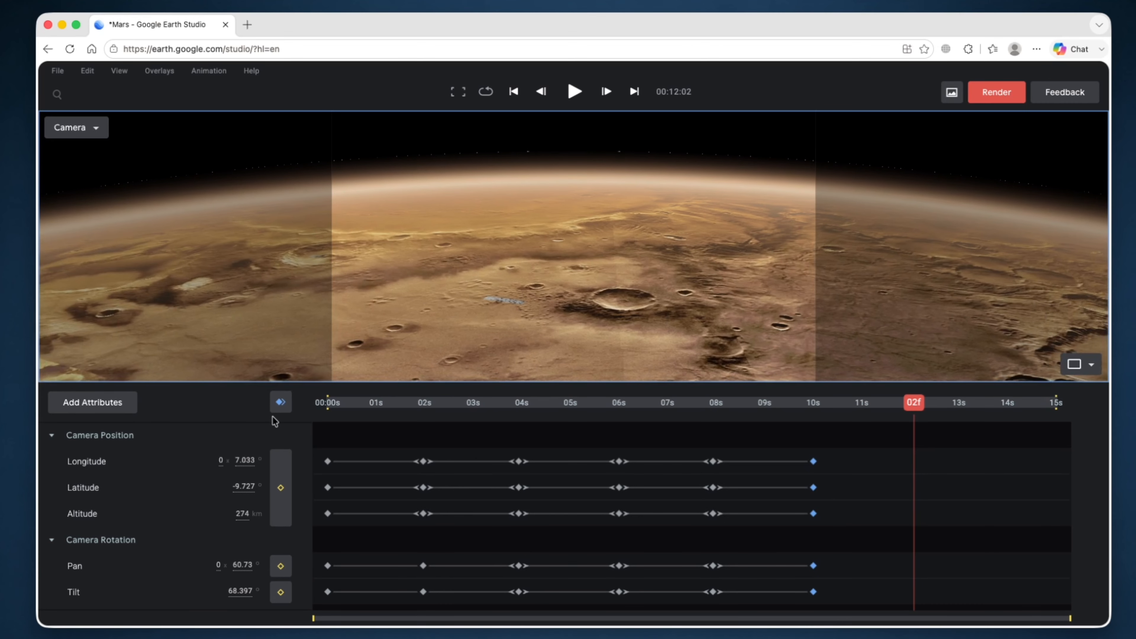
left_click(287, 403)
- Zoom out to the whole planet (48817 km, 0° tilt) at 15 seconds and rewind to 00:00
left_click_drag(920, 416, 1016, 421)
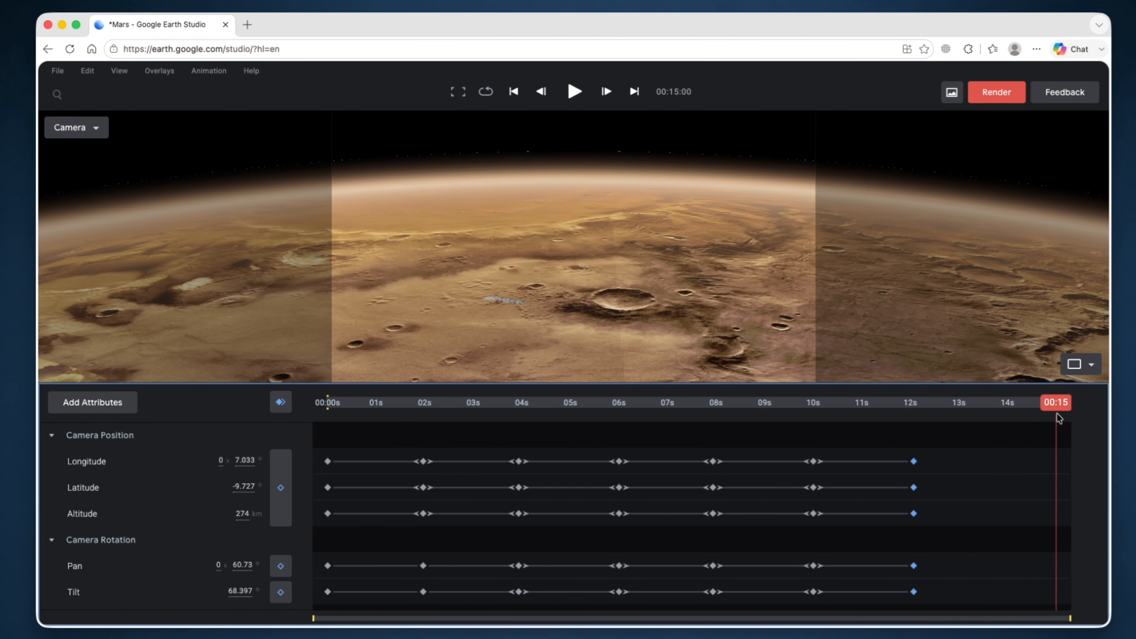
scroll(766, 333, "up", 2)
scroll(666, 322, "down", 5)
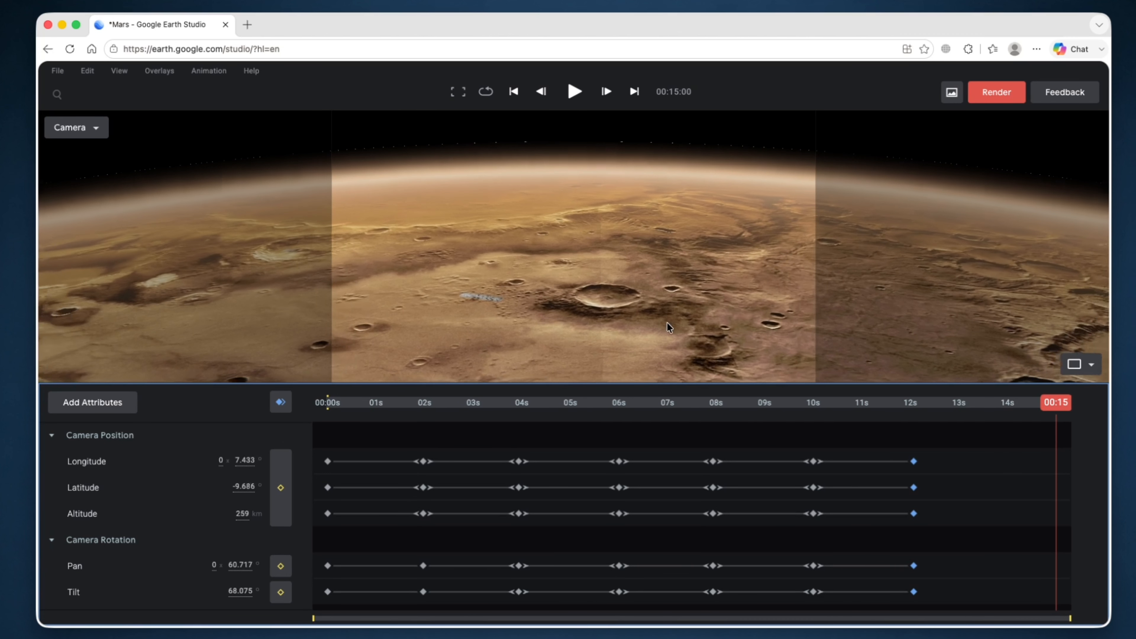
scroll(667, 326, "down", 10)
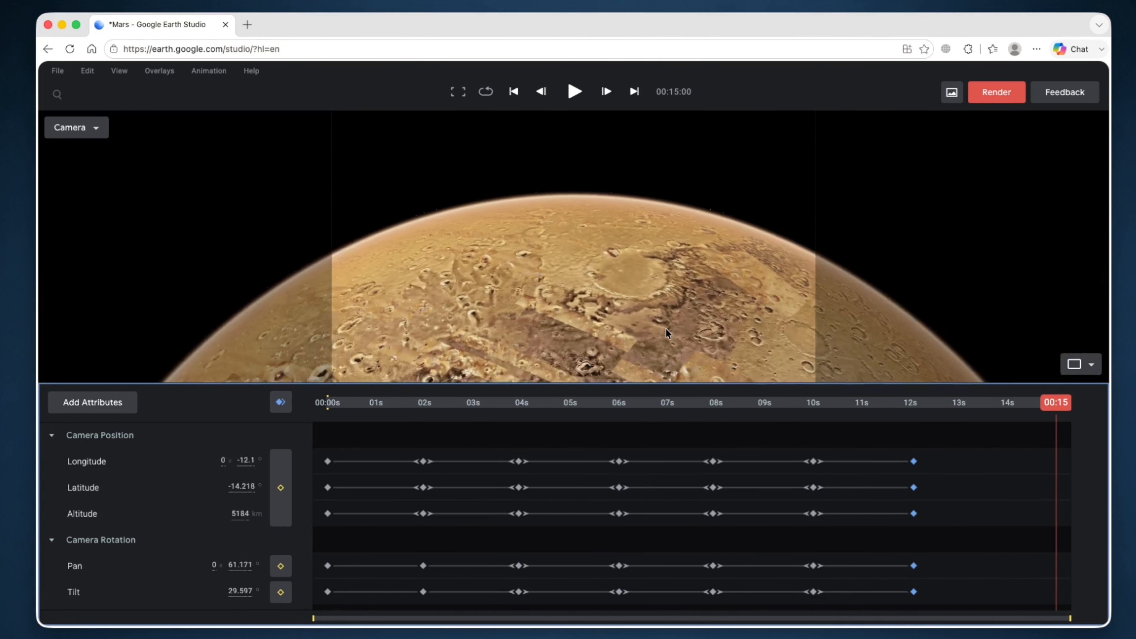
scroll(662, 335, "down", 10)
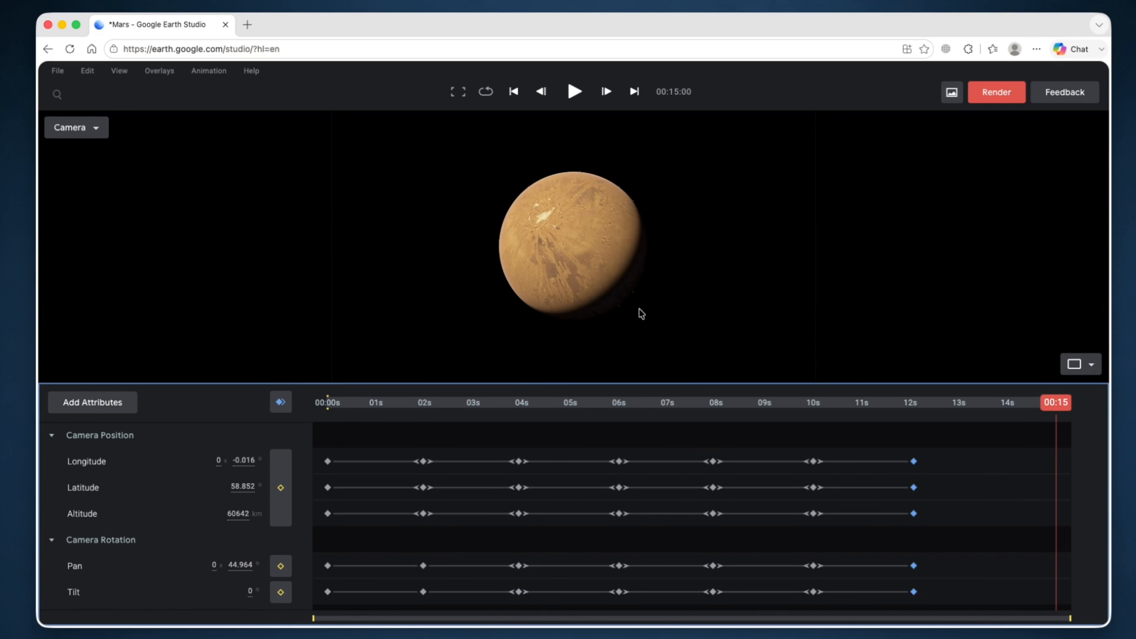
scroll(585, 248, "up", 2)
scroll(585, 250, "down", 1)
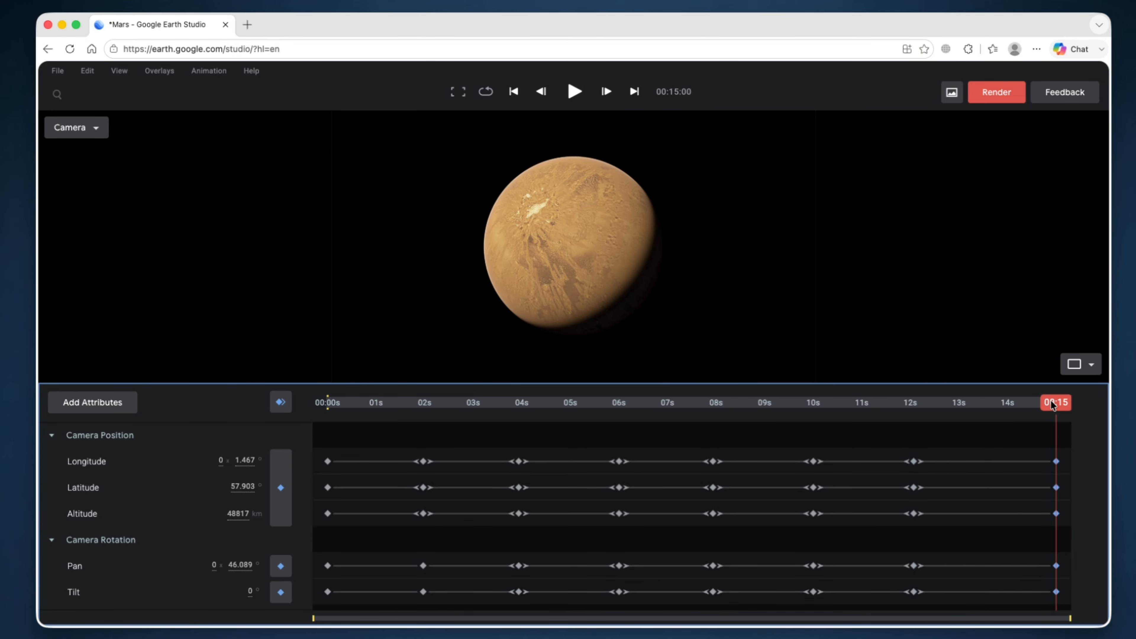
left_click_drag(1052, 405, 329, 404)
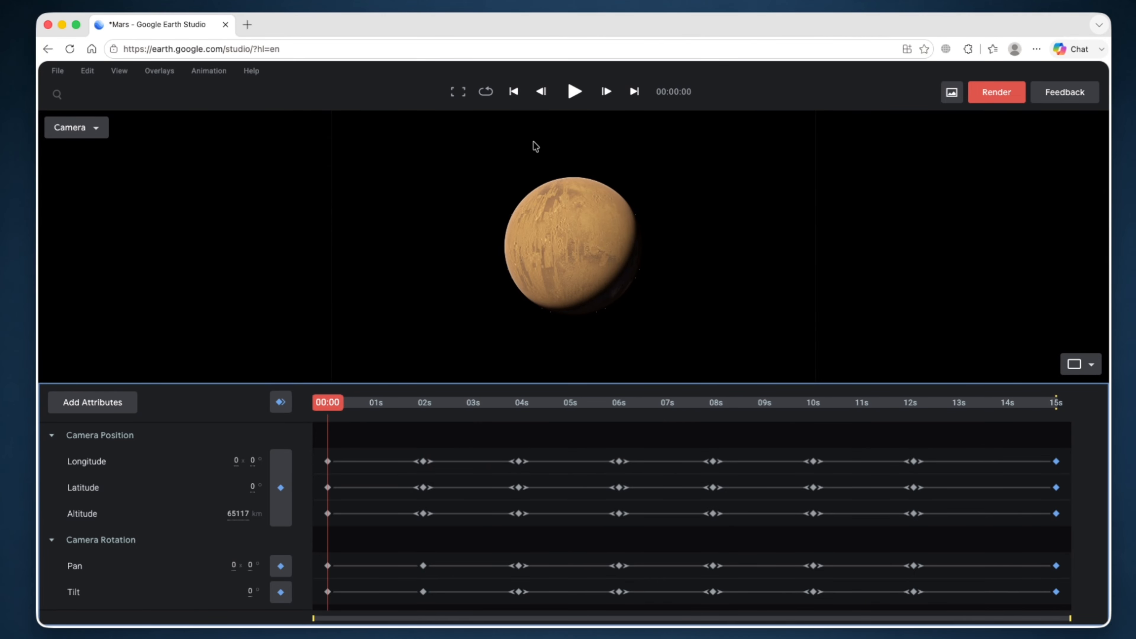
- Play the Mars flight, stop it, rewind to frame 0 and switch to the full-window preview
left_click(576, 92)
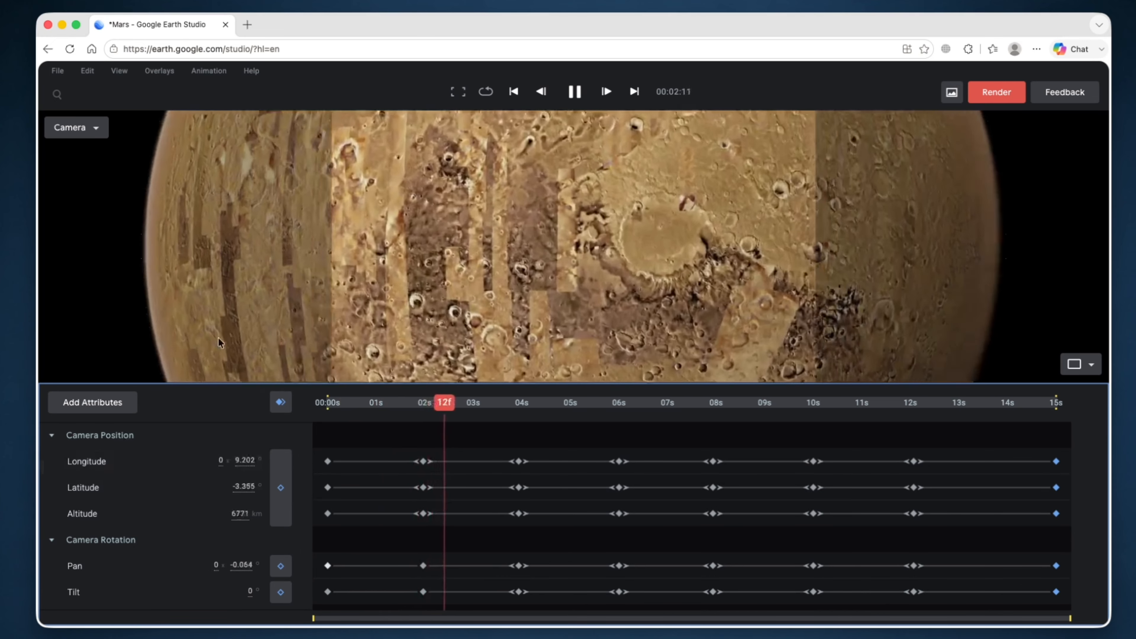
key("space")
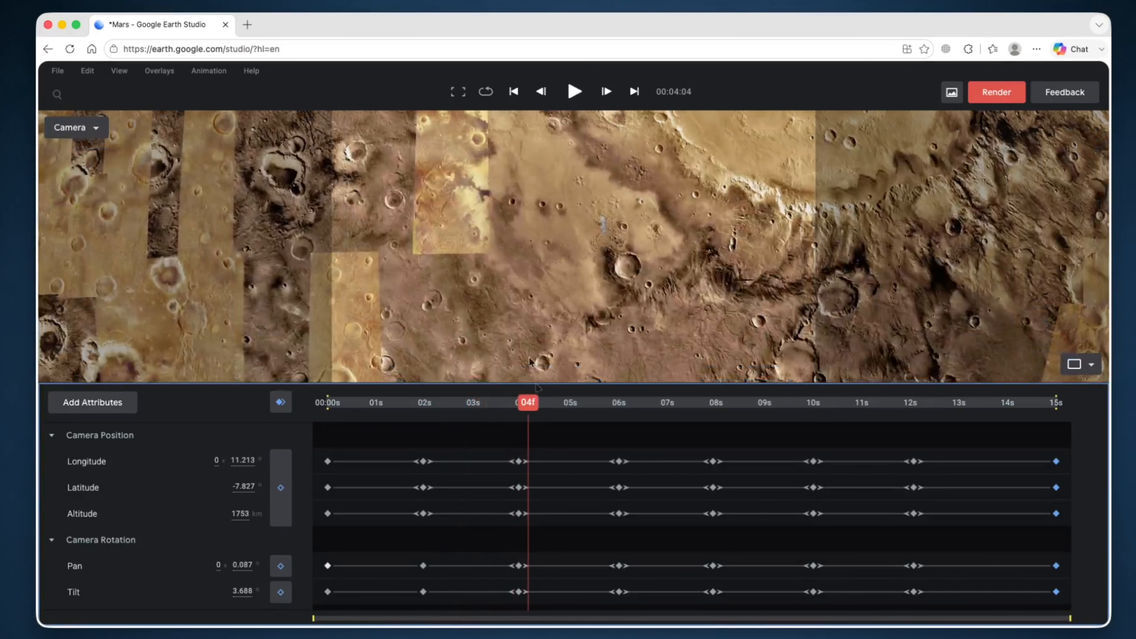
left_click_drag(528, 405, 297, 408)
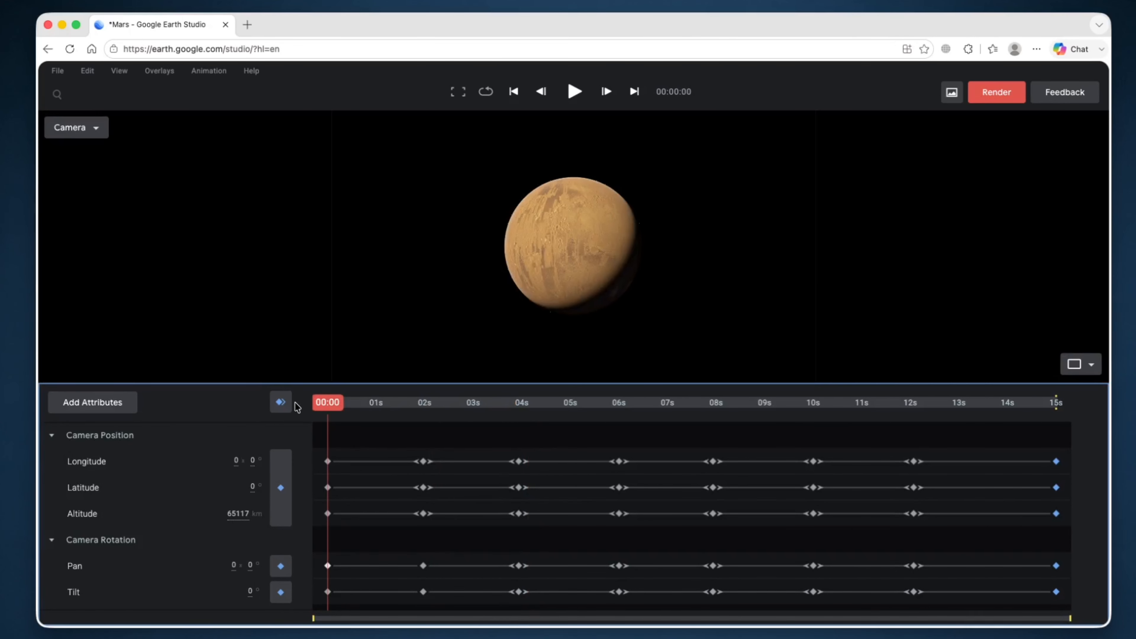
left_click(457, 93)
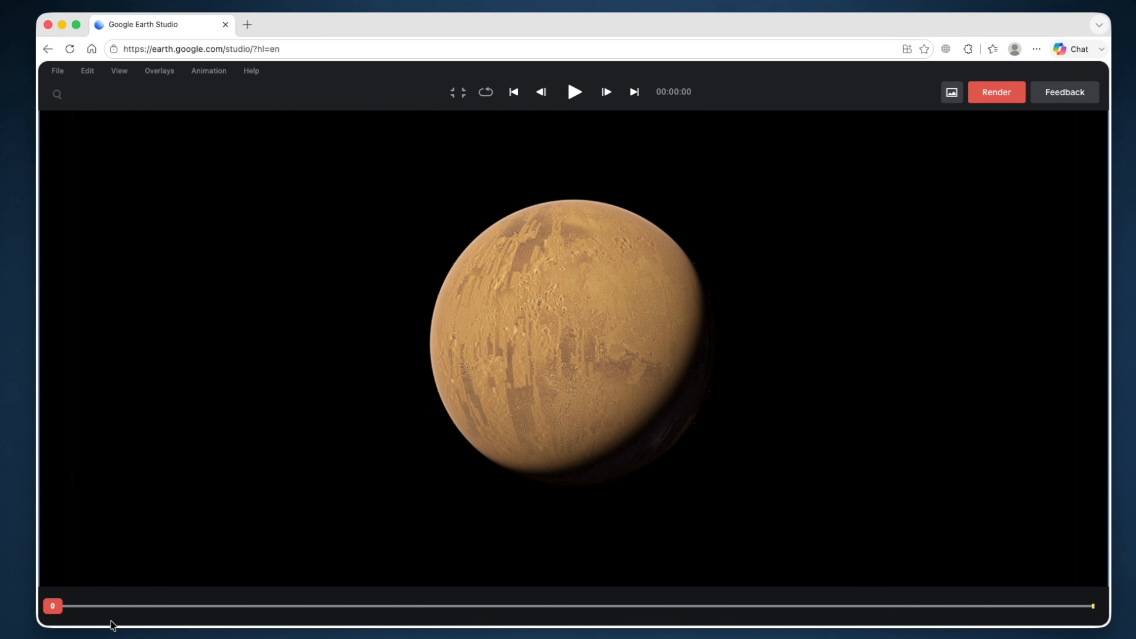
- Play and pause the Mars opening in full preview, then return to the editor rewound to 00:00
left_click(574, 92)
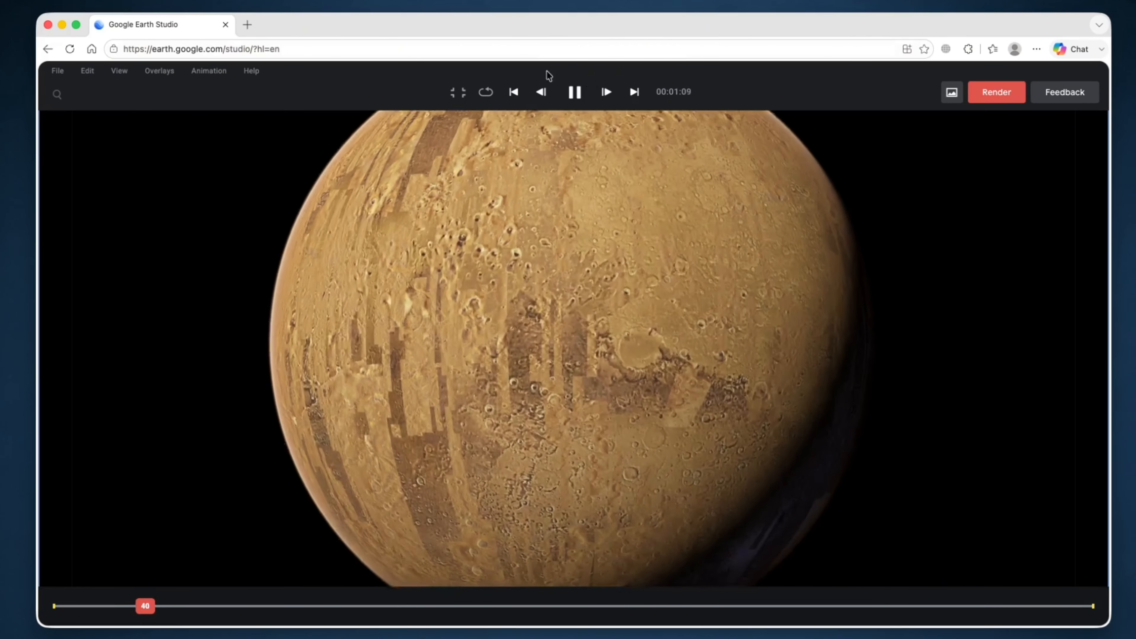
left_click(564, 93)
left_click(458, 93)
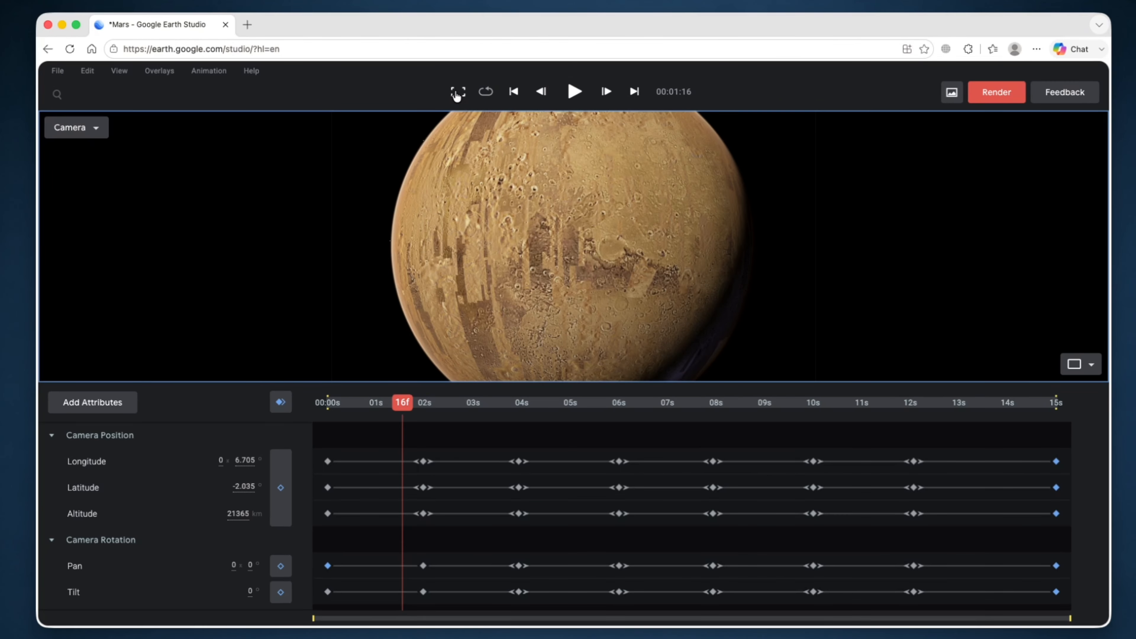
left_click(351, 413)
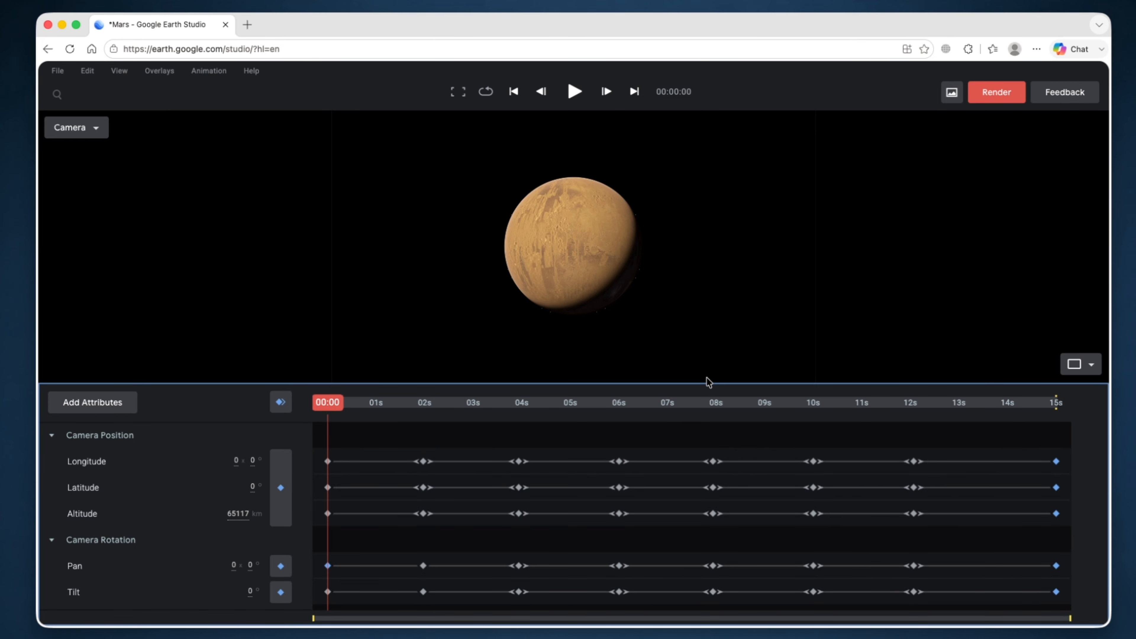
- Open the Mars Render dialog with a 1920×1080 JPEG image sequence, frames 0–450
left_click(990, 99)
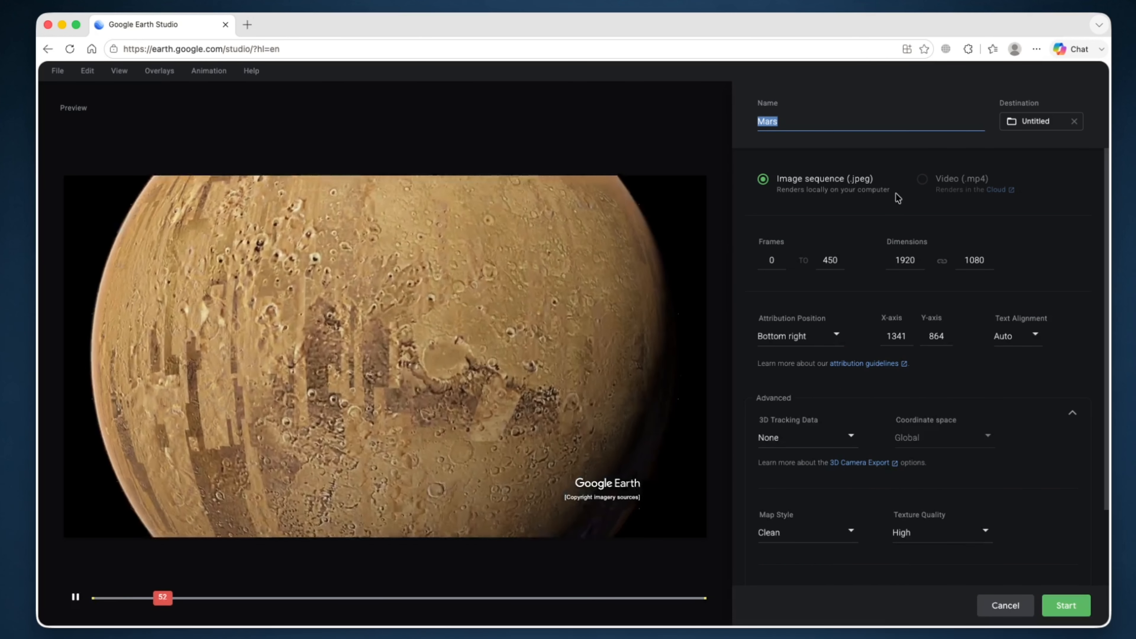